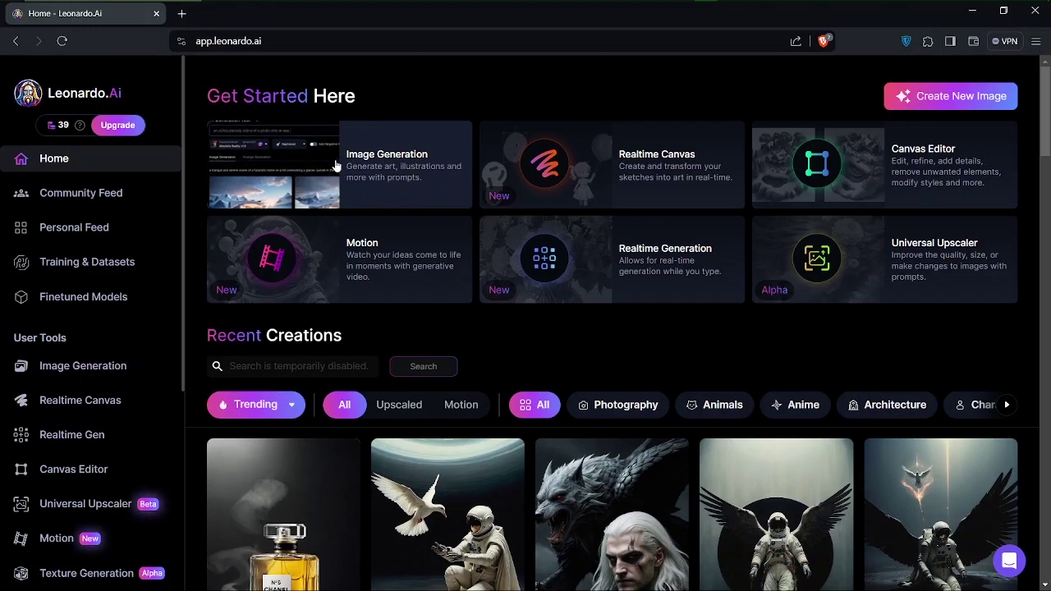
Open the Image Generation tool and clear the existing prompt text.
{"action": "left_click", "coordinate": [337, 166]}
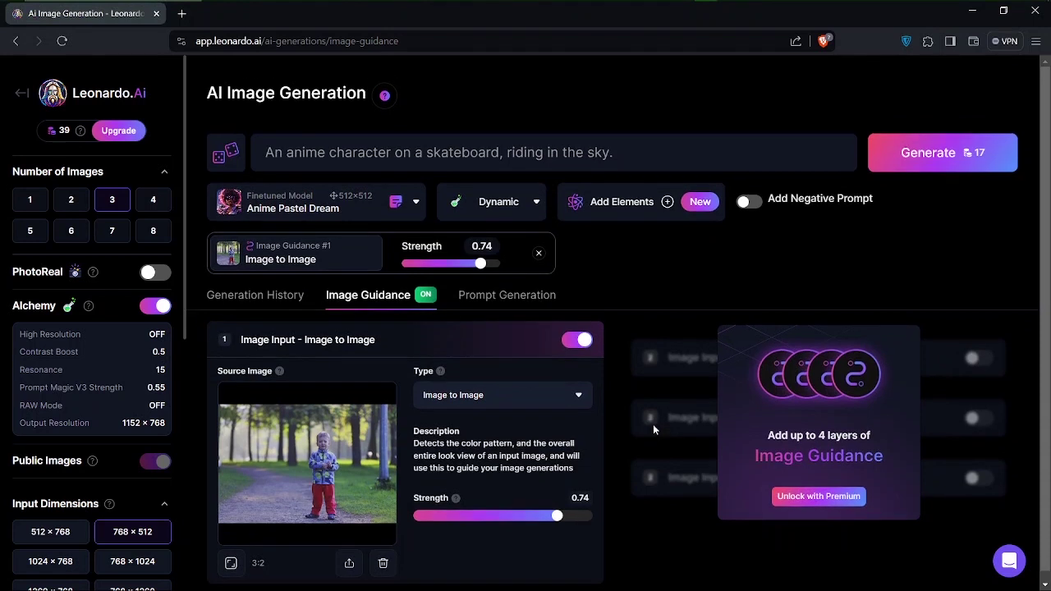
{"action": "left_click_drag", "start_coordinate": [646, 148], "coordinate": [234, 151]}
{"action": "key", "text": "BackSpace"}
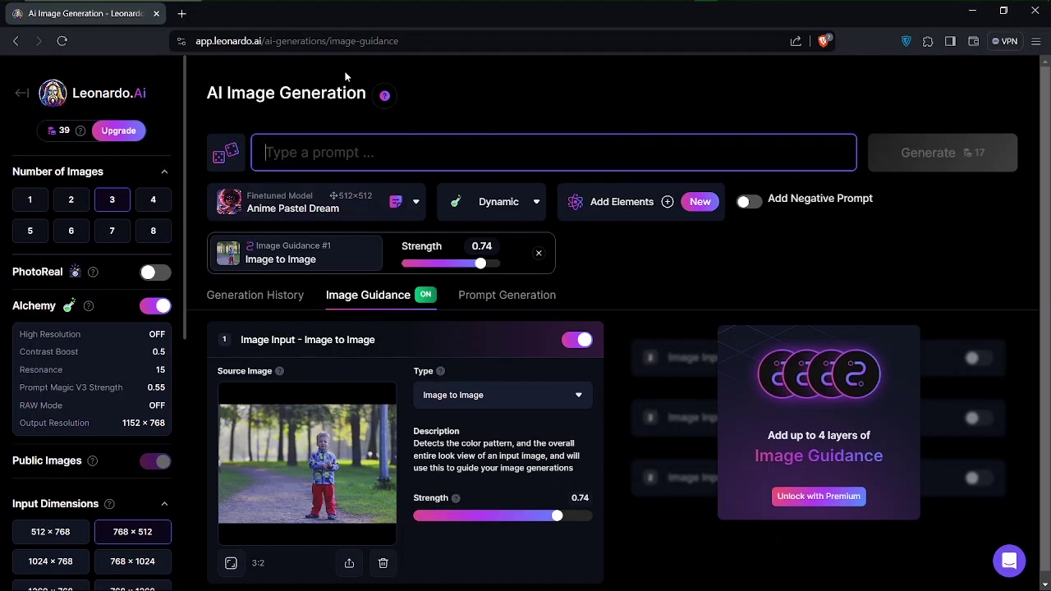
Switch to Notepad and copy the Historical Recreation prompt about 17th century Amsterdam without its quotation marks.
{"action": "left_click", "coordinate": [310, 9]}
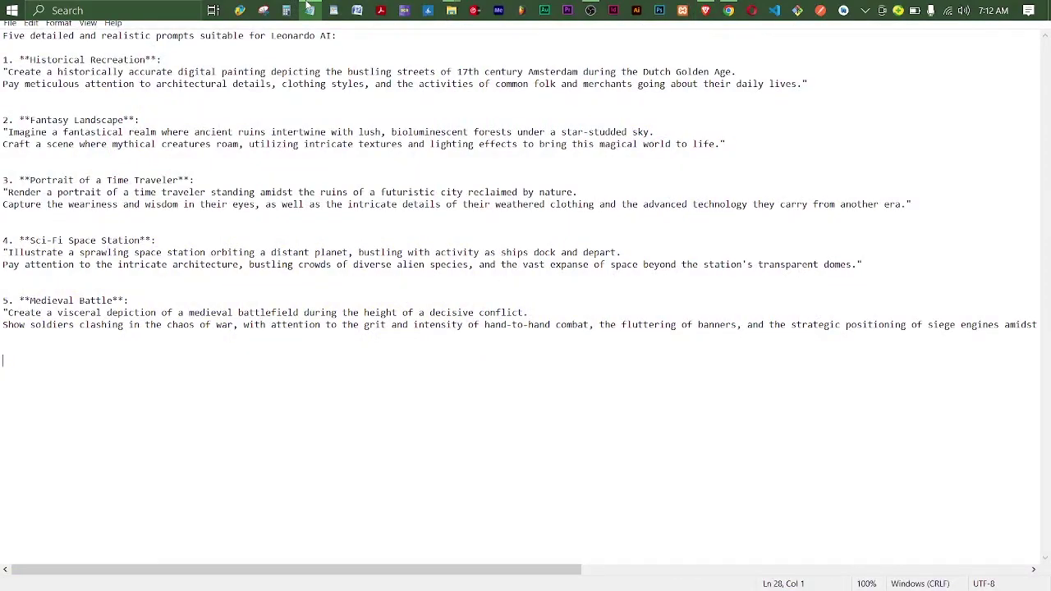
{"action": "left_click", "coordinate": [114, 180]}
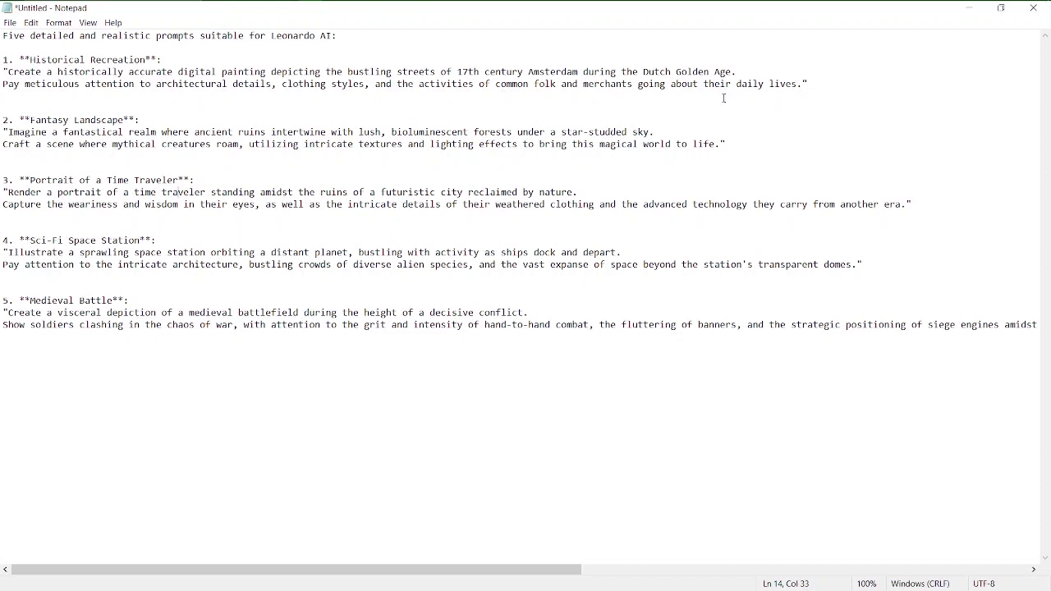
{"action": "double_click", "coordinate": [802, 85]}
{"action": "left_click_drag", "start_coordinate": [803, 86], "coordinate": [7, 73]}
{"action": "key", "text": "ctrl+c"}
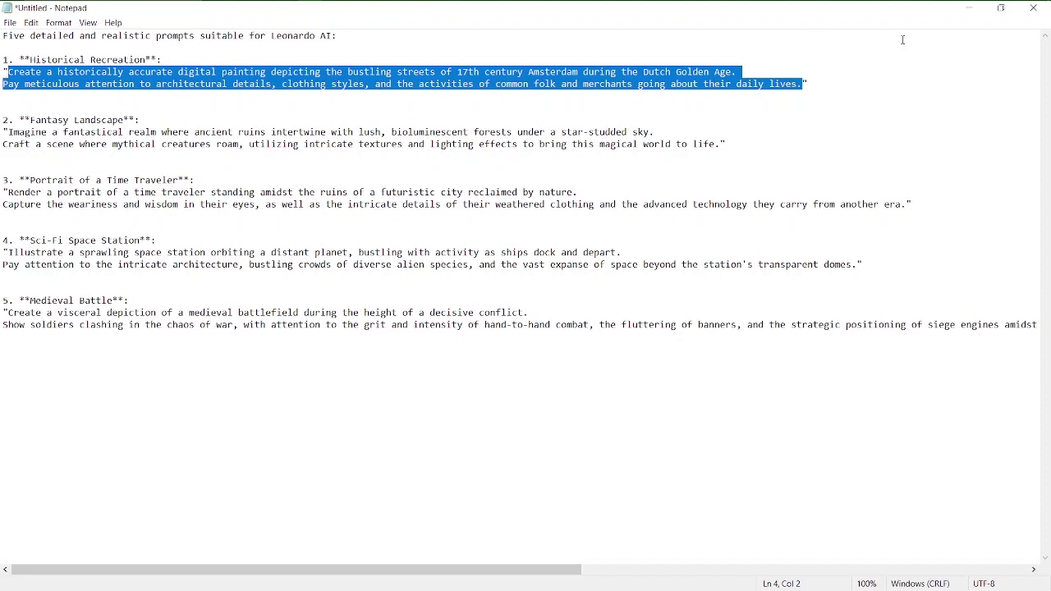
Switch back to Leonardo.Ai in the browser and paste the copied Amsterdam prompt into the empty prompt field.
{"action": "left_click", "coordinate": [705, 10]}
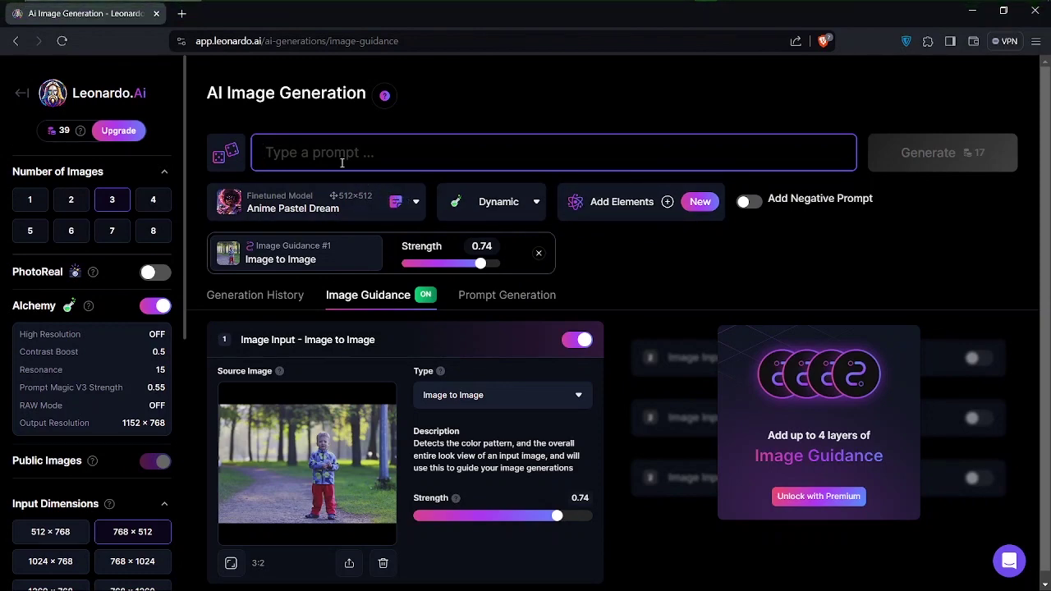
{"action": "key", "text": "ctrl+v"}
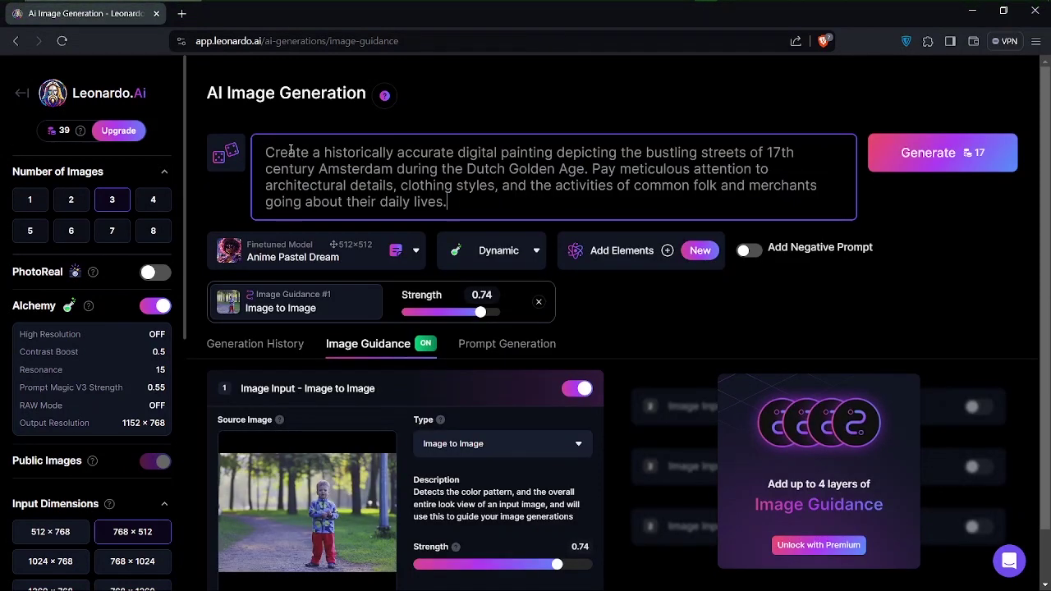
{"action": "left_click_drag", "start_coordinate": [265, 152], "coordinate": [492, 208]}
{"action": "left_click", "coordinate": [497, 206]}
Set the preset style to Illustration.
{"action": "left_click", "coordinate": [534, 251]}
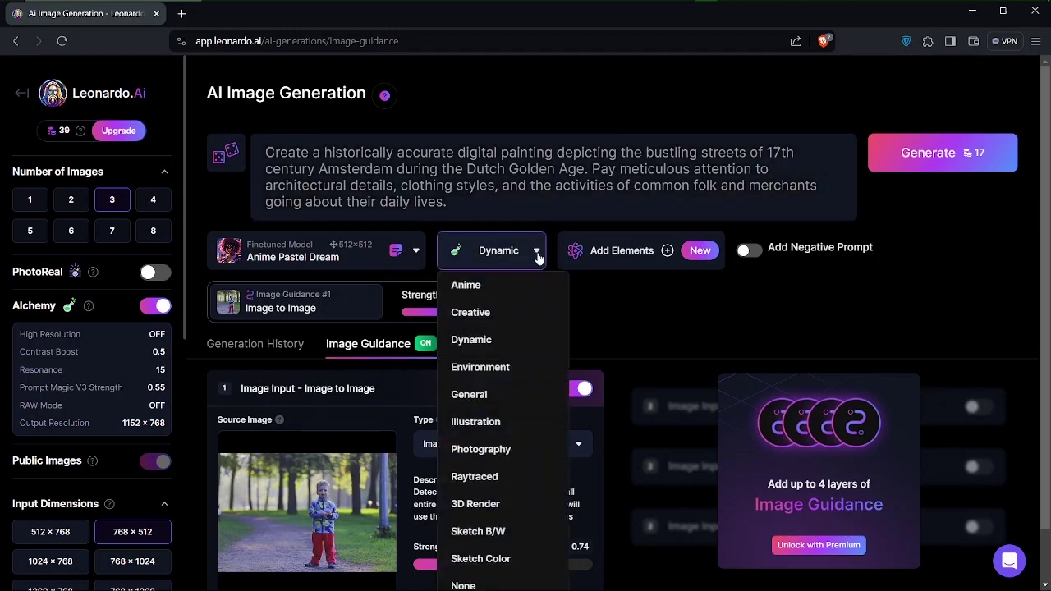
{"action": "left_click", "coordinate": [485, 423]}
{"action": "scroll", "coordinate": [578, 359], "scroll_direction": "down", "scroll_amount": 1}
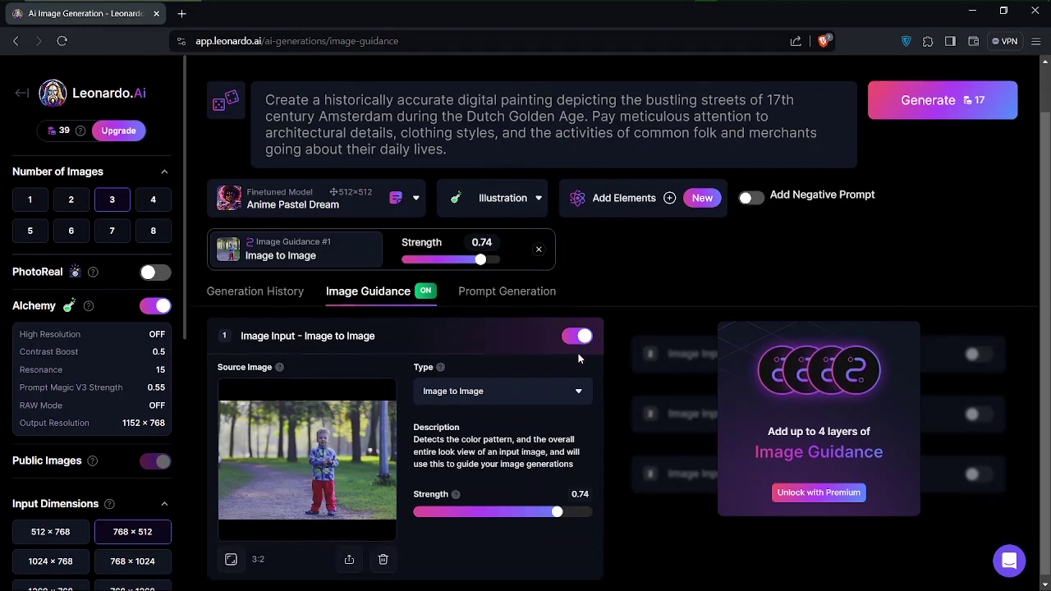
Browse the other platform finetuned models and choose PhotoReal as the model to generate with.
{"action": "left_click", "coordinate": [416, 199]}
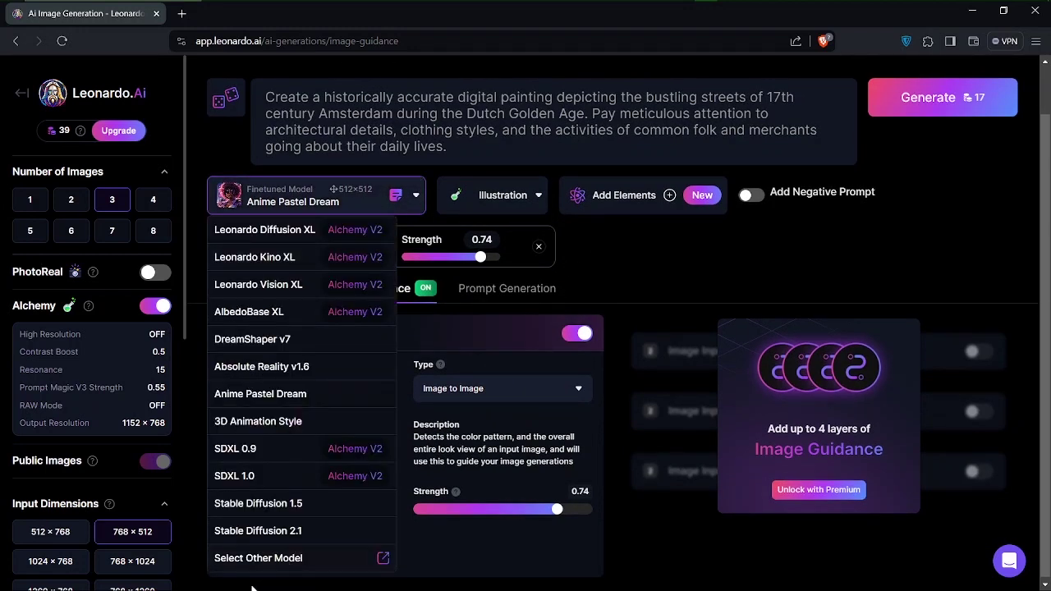
{"action": "left_click", "coordinate": [238, 565]}
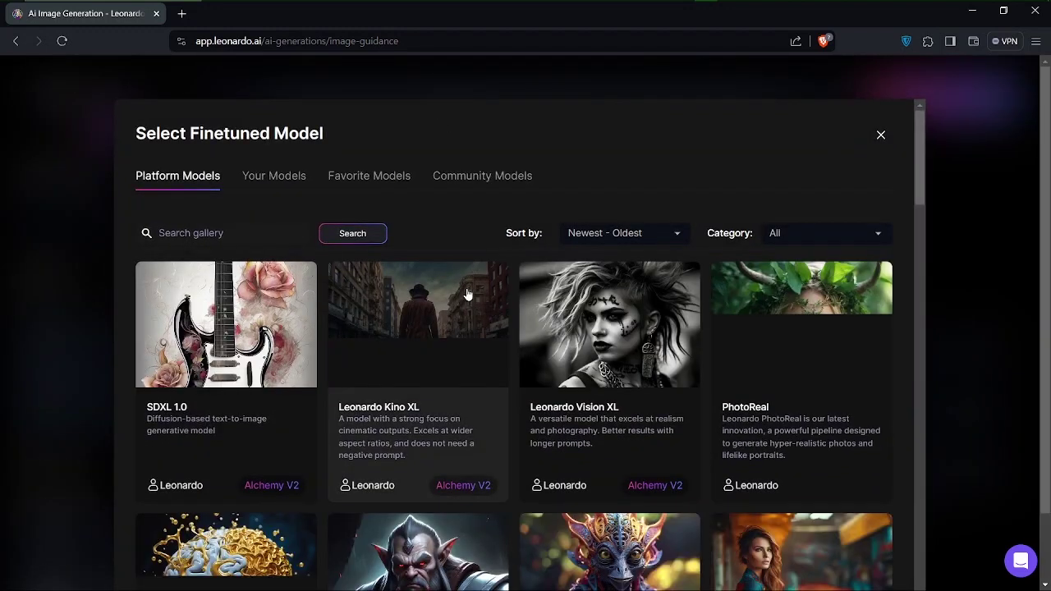
{"action": "scroll", "coordinate": [511, 355], "scroll_direction": "down", "scroll_amount": 1}
{"action": "scroll", "coordinate": [511, 355], "scroll_direction": "down", "scroll_amount": 1}
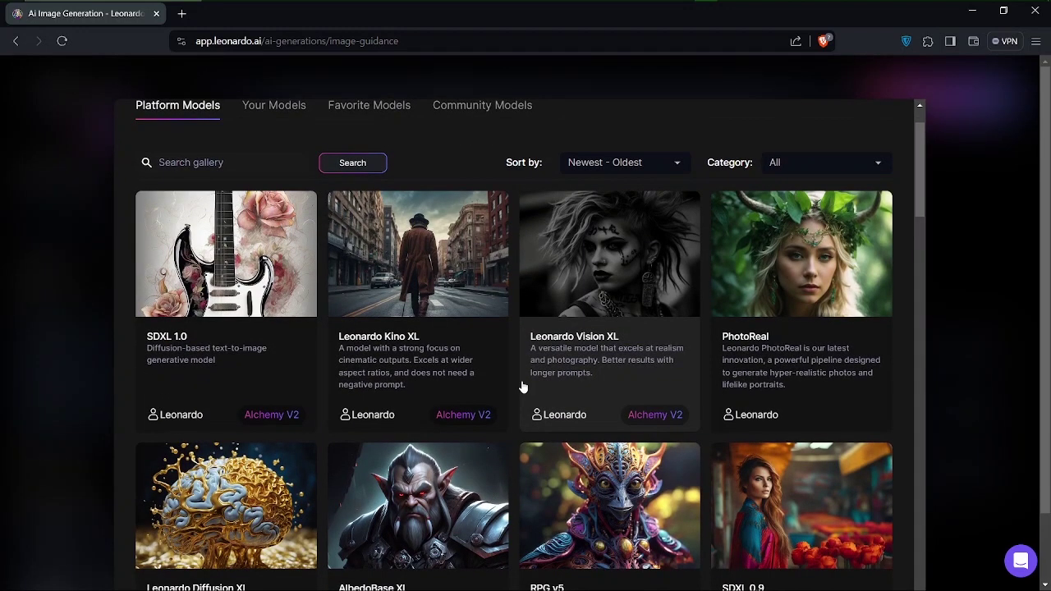
{"action": "scroll", "coordinate": [522, 386], "scroll_direction": "down", "scroll_amount": 3}
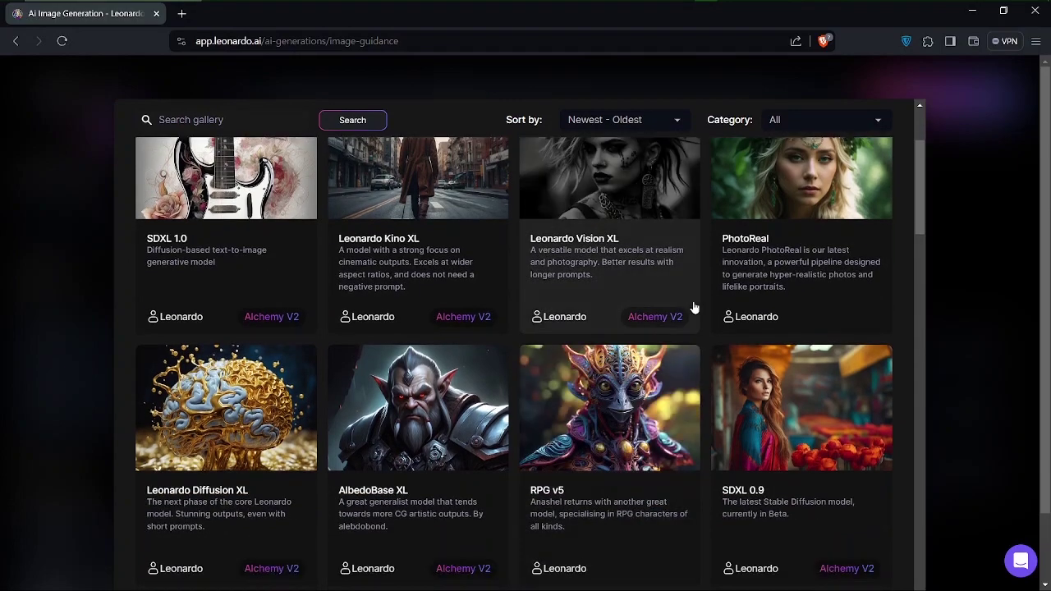
{"action": "scroll", "coordinate": [777, 280], "scroll_direction": "down", "scroll_amount": 7}
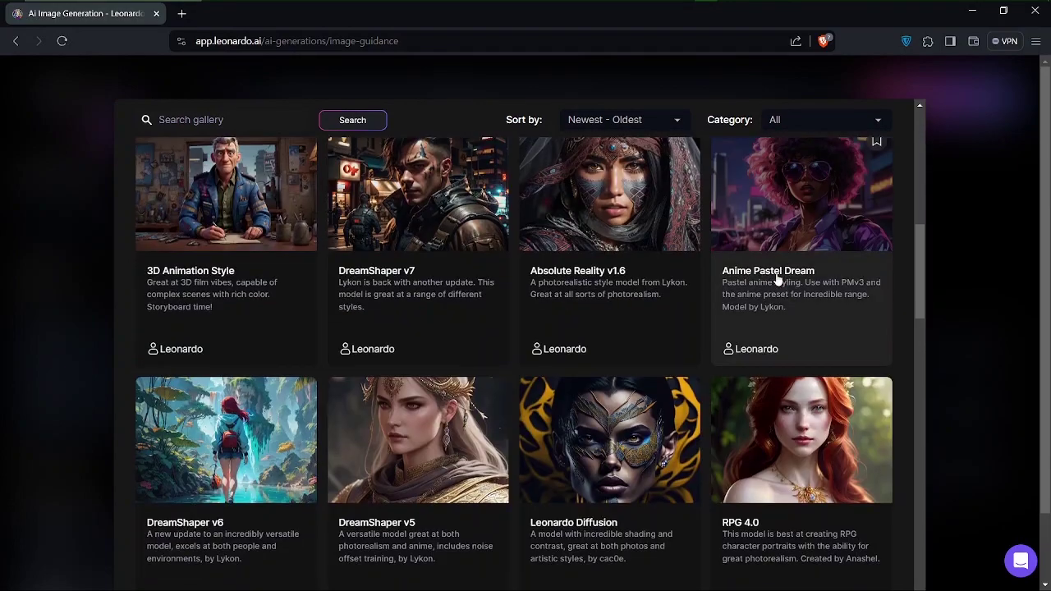
{"action": "scroll", "coordinate": [777, 280], "scroll_direction": "down", "scroll_amount": 9}
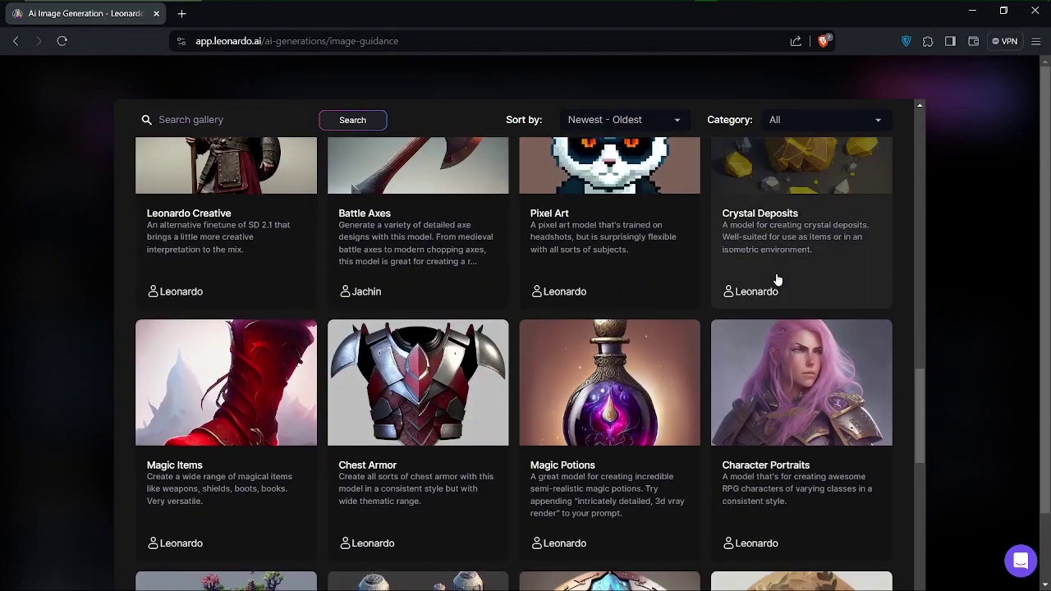
{"action": "scroll", "coordinate": [777, 280], "scroll_direction": "down", "scroll_amount": 10}
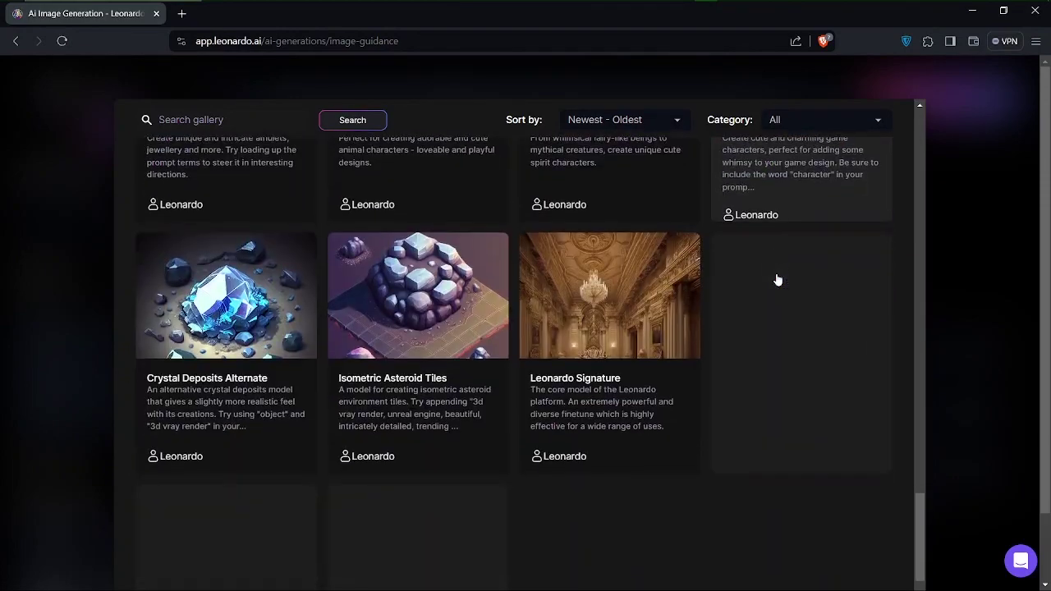
{"action": "scroll", "coordinate": [777, 279], "scroll_direction": "up", "scroll_amount": 20}
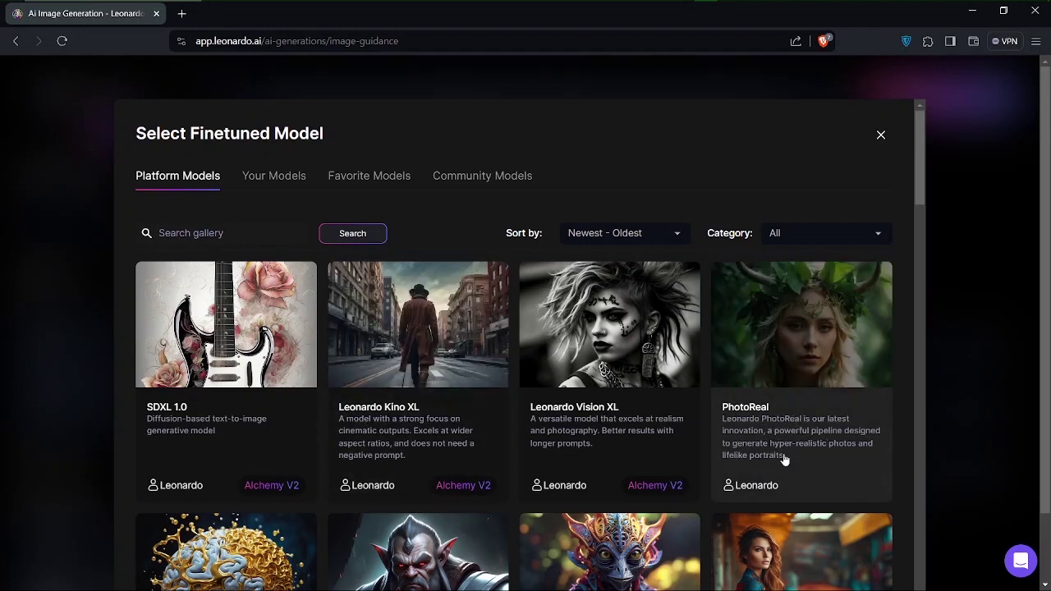
{"action": "left_click", "coordinate": [828, 400]}
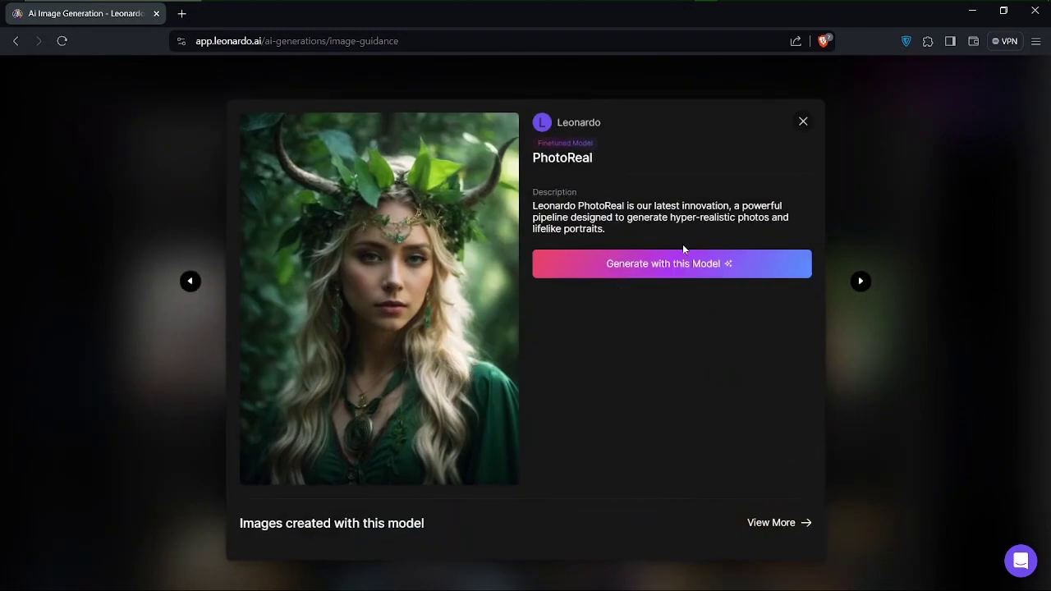
{"action": "left_click", "coordinate": [670, 268]}
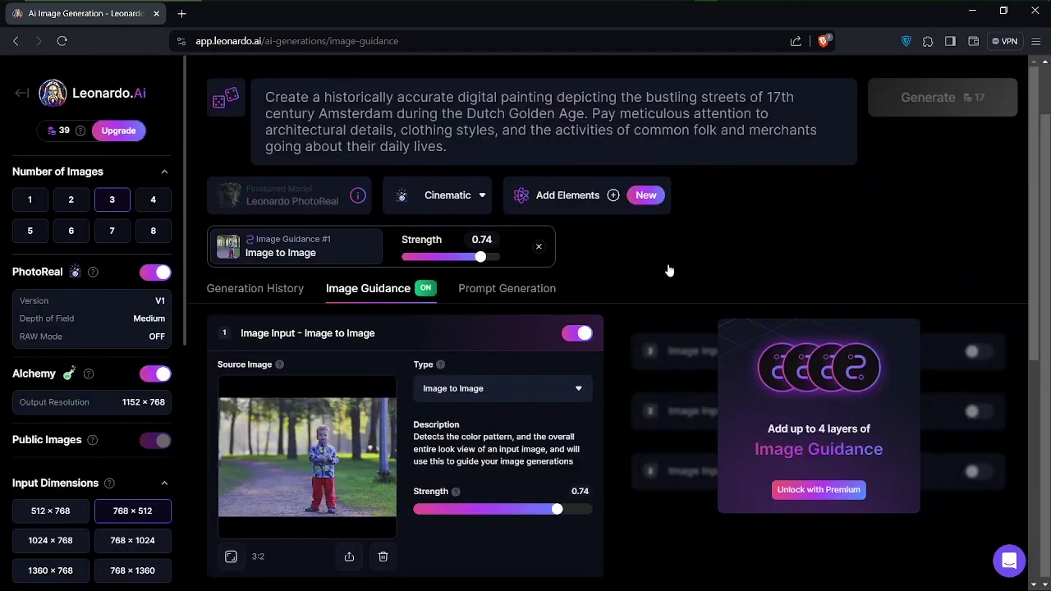
Check the generation history, then delete the source photo of the child from Image Guidance.
{"action": "left_click", "coordinate": [271, 289]}
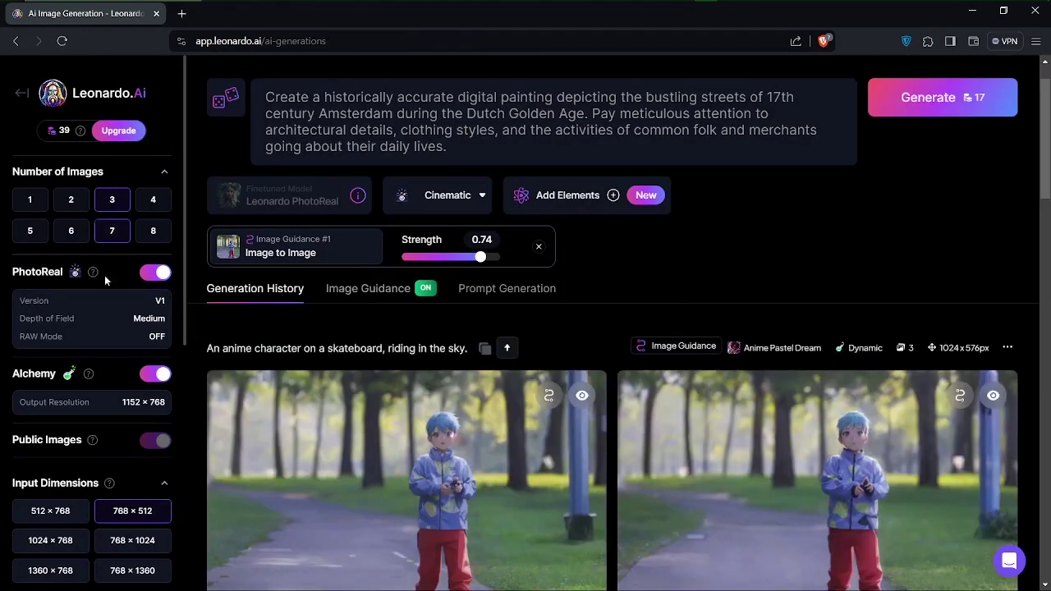
{"action": "scroll", "coordinate": [98, 372], "scroll_direction": "down", "scroll_amount": 1}
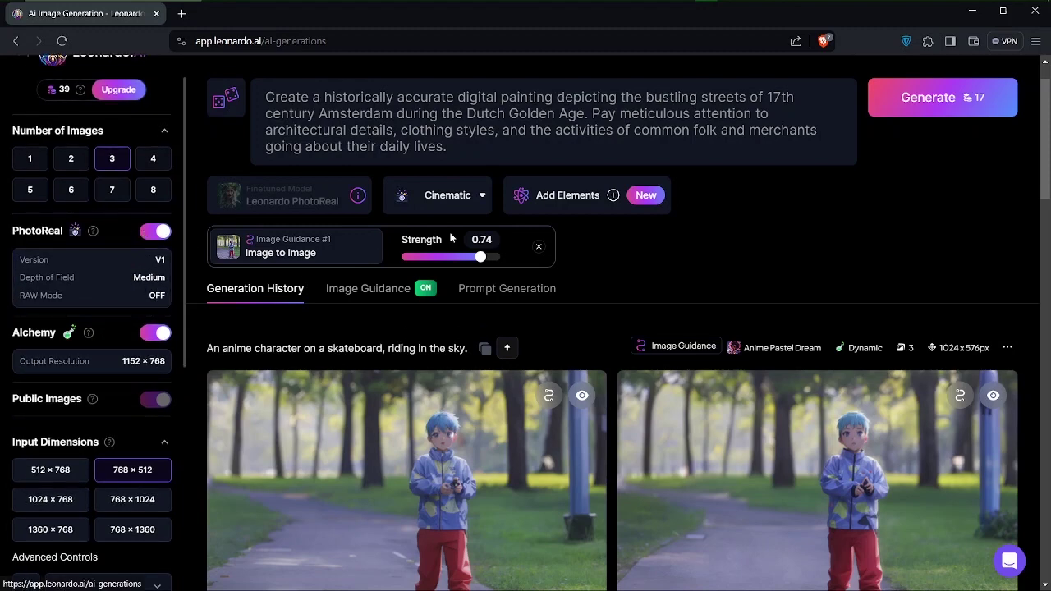
{"action": "scroll", "coordinate": [463, 234], "scroll_direction": "up", "scroll_amount": 1}
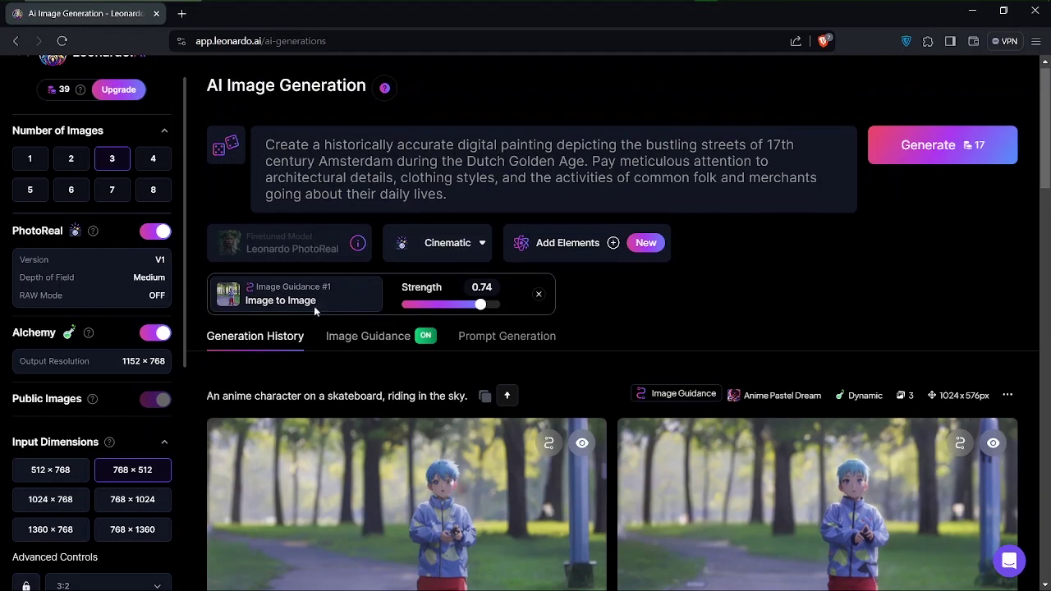
{"action": "left_click", "coordinate": [376, 336]}
{"action": "scroll", "coordinate": [437, 345], "scroll_direction": "down", "scroll_amount": 1}
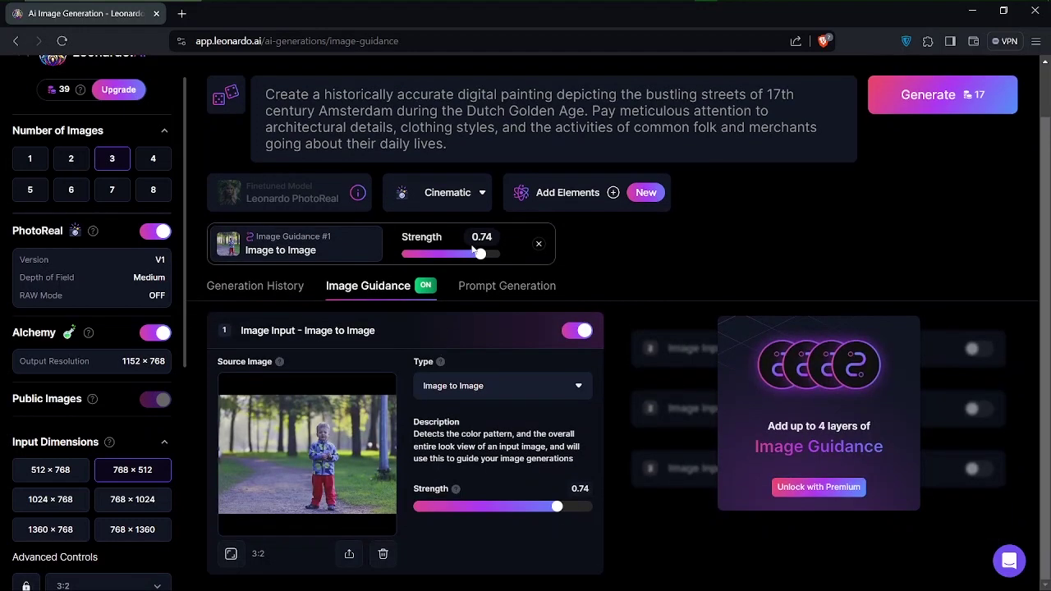
{"action": "left_click", "coordinate": [382, 556]}
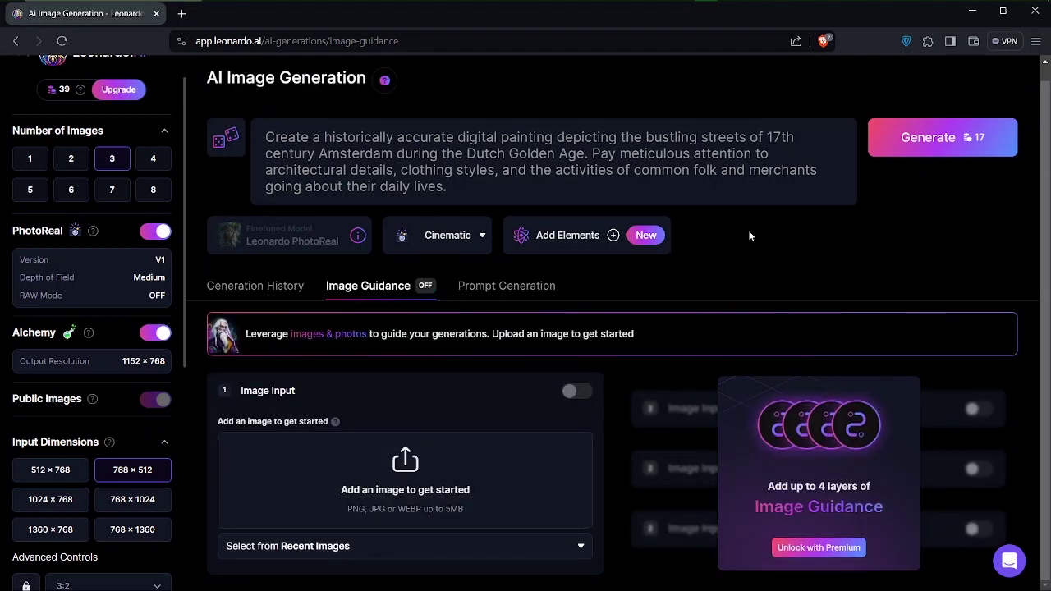
{"action": "scroll", "coordinate": [749, 235], "scroll_direction": "up", "scroll_amount": 1}
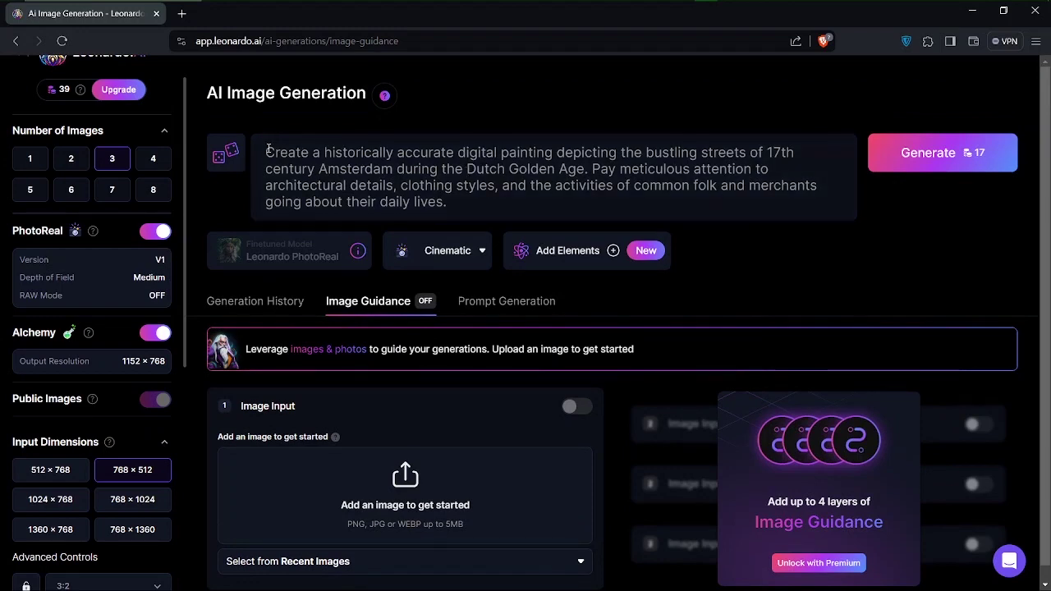
Generate three 768 × 512 images from the 17th century Amsterdam prompt.
{"action": "left_click_drag", "start_coordinate": [266, 152], "coordinate": [564, 216]}
{"action": "left_click", "coordinate": [486, 202]}
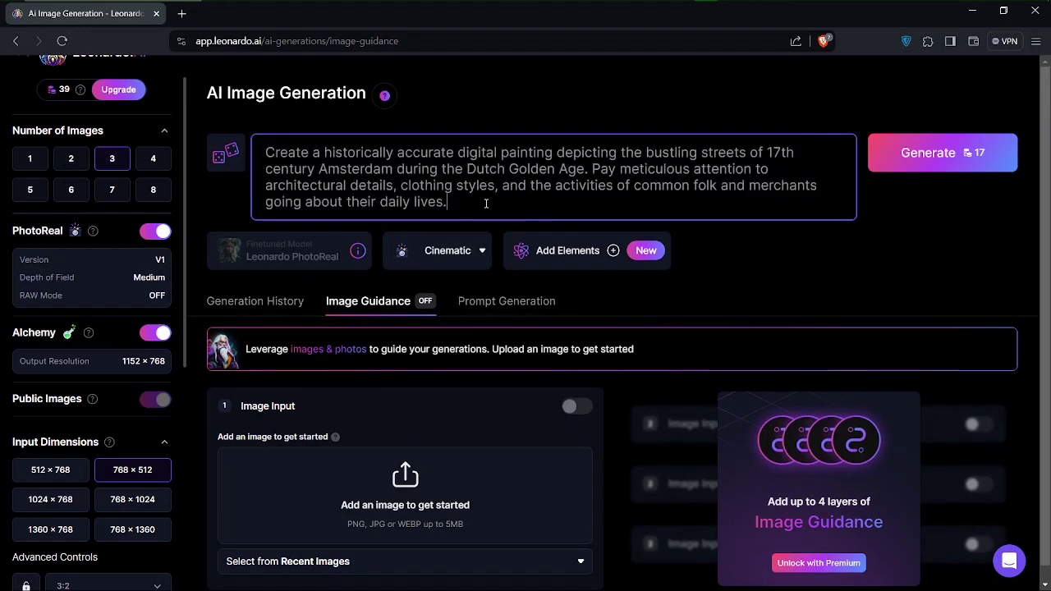
{"action": "left_click", "coordinate": [922, 152]}
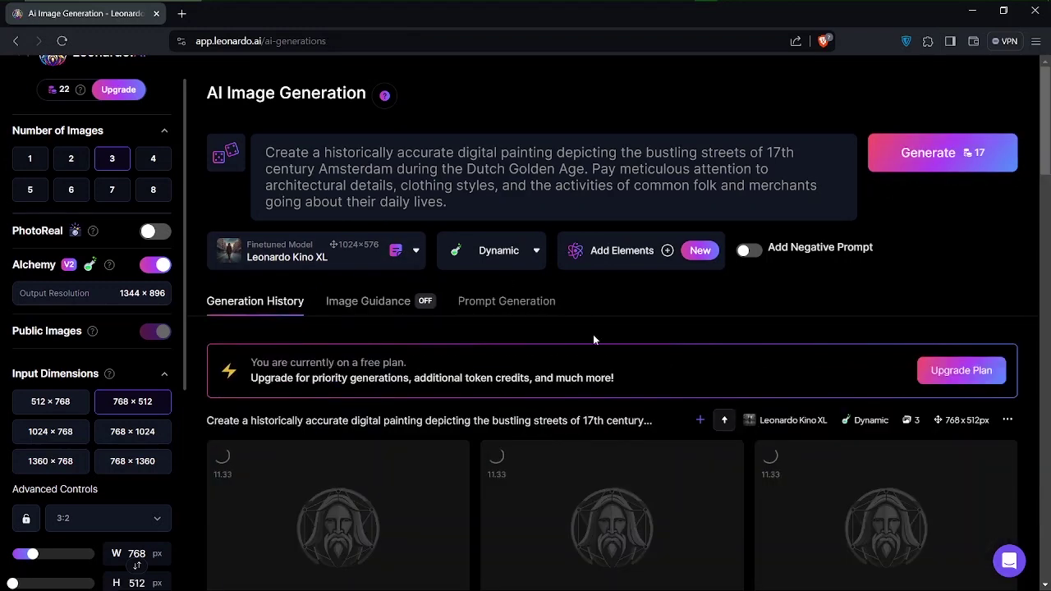
Examine the three generated Amsterdam images and view the first one, the canal scene, enlarged.
{"action": "scroll", "coordinate": [636, 339], "scroll_direction": "down", "scroll_amount": 2}
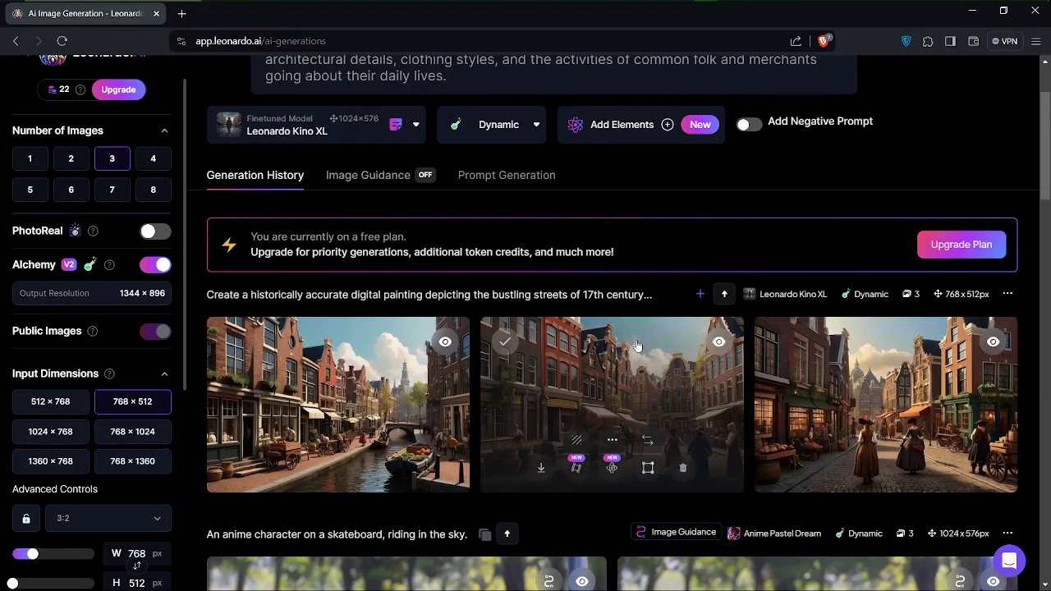
{"action": "scroll", "coordinate": [676, 340], "scroll_direction": "up", "scroll_amount": 2}
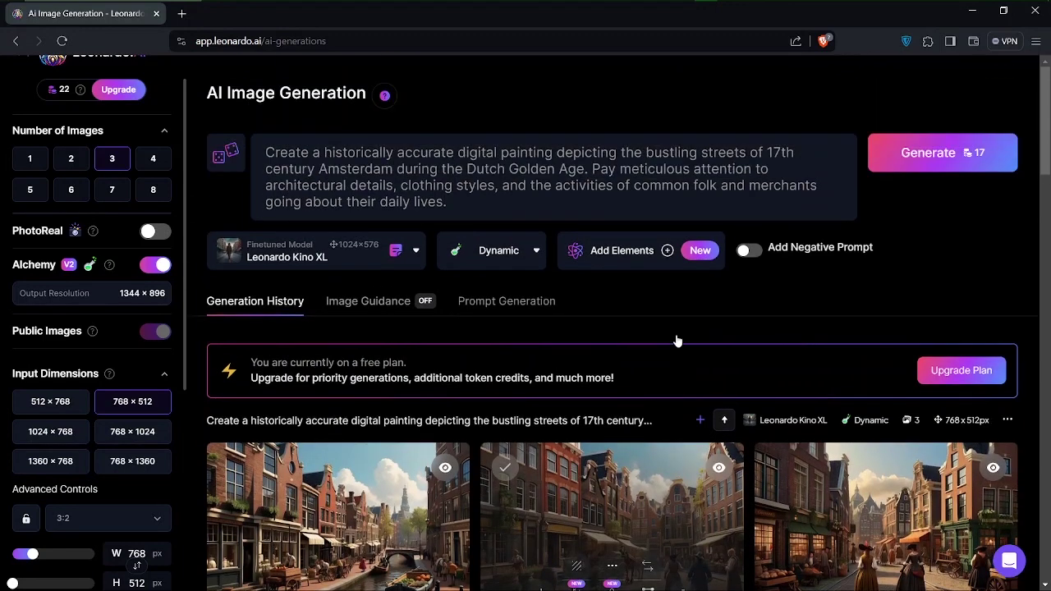
{"action": "scroll", "coordinate": [403, 539], "scroll_direction": "down", "scroll_amount": 1}
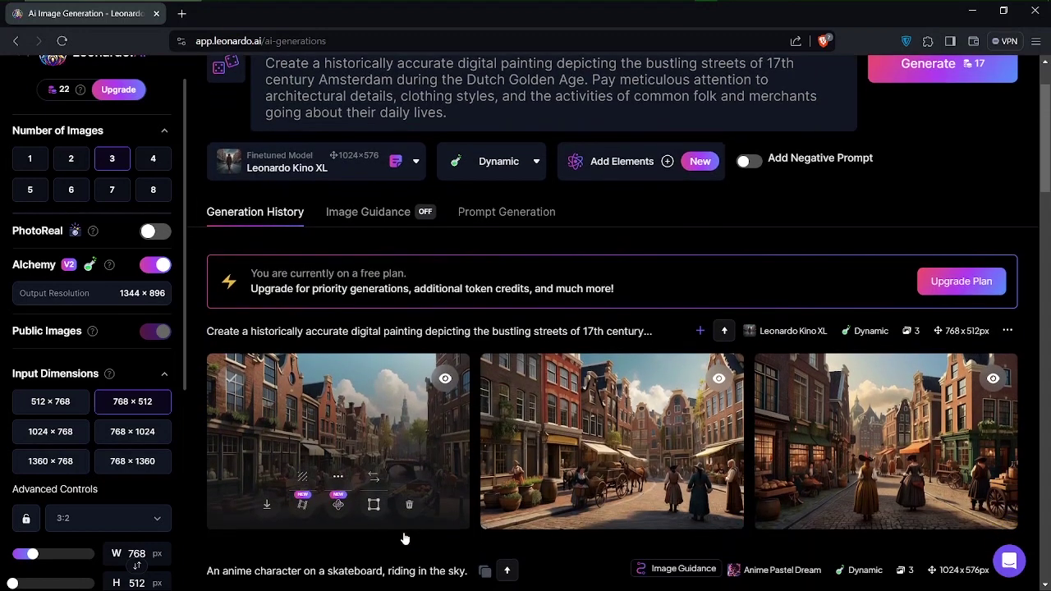
{"action": "scroll", "coordinate": [404, 439], "scroll_direction": "up", "scroll_amount": 1}
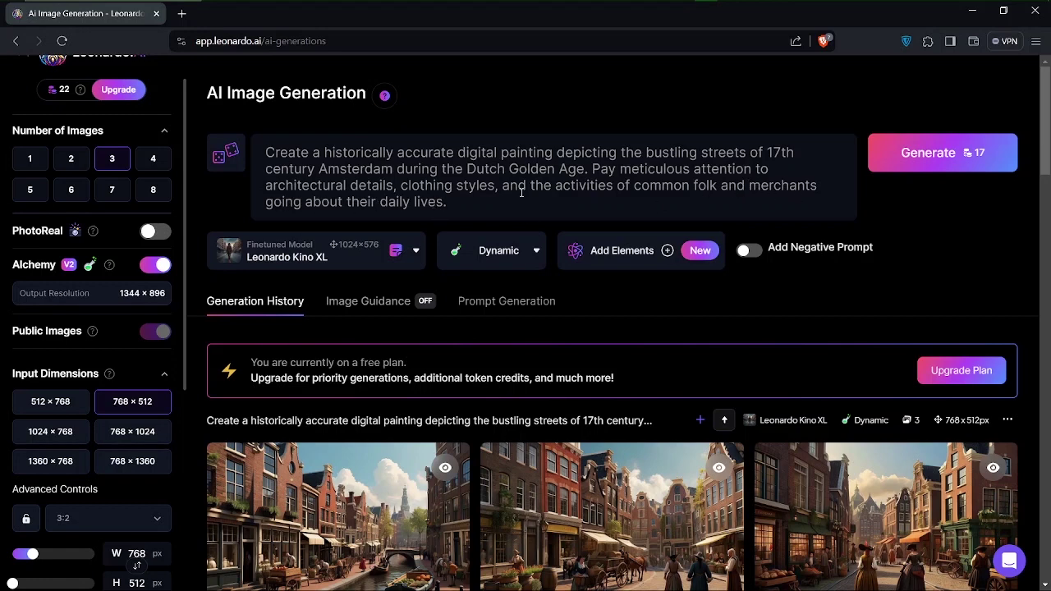
{"action": "scroll", "coordinate": [724, 306], "scroll_direction": "down", "scroll_amount": 3}
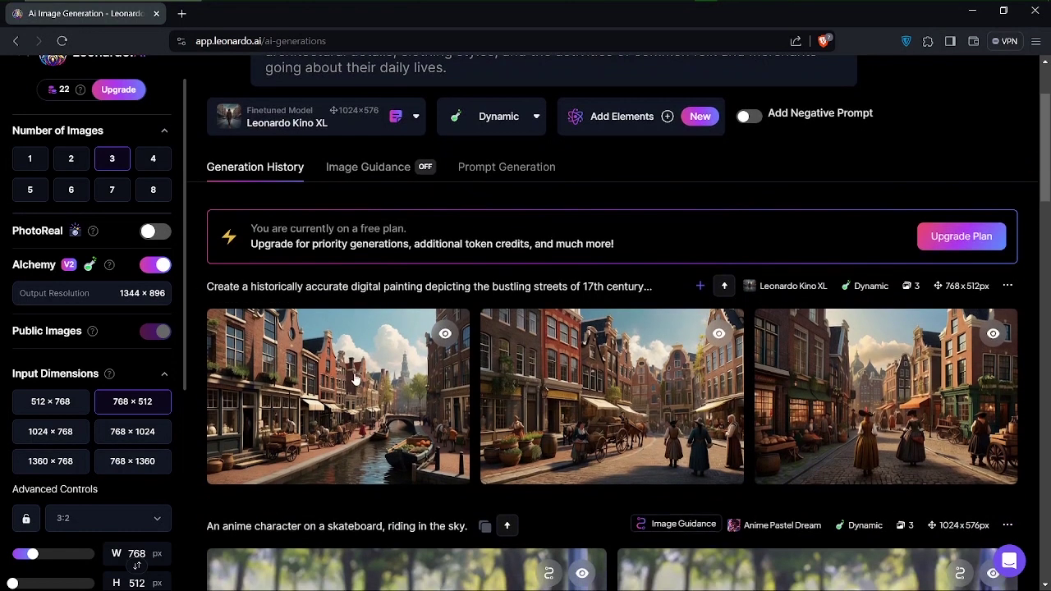
{"action": "left_click", "coordinate": [364, 399]}
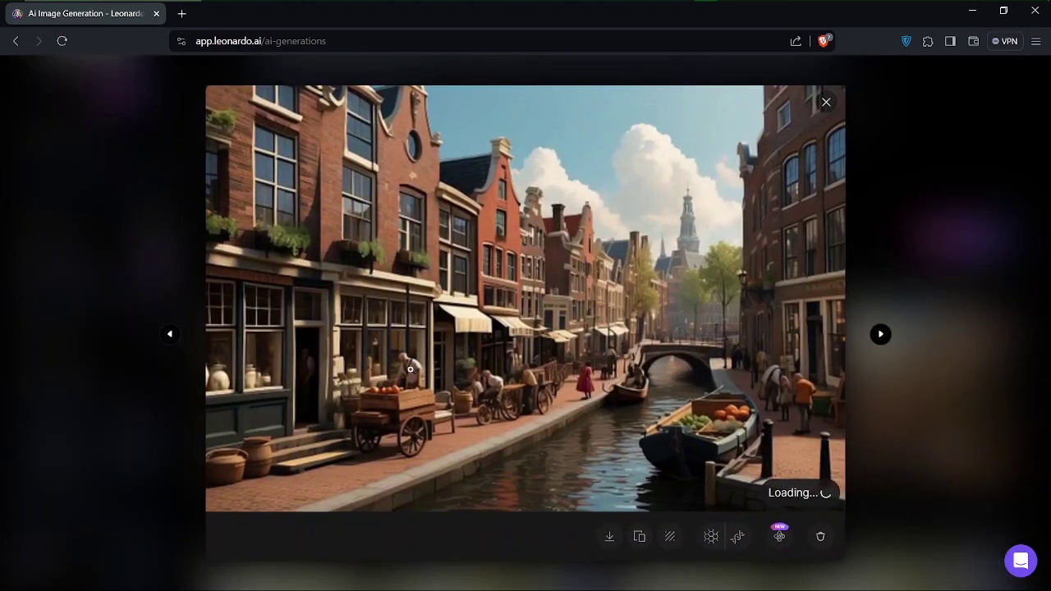
{"action": "left_click", "coordinate": [411, 370]}
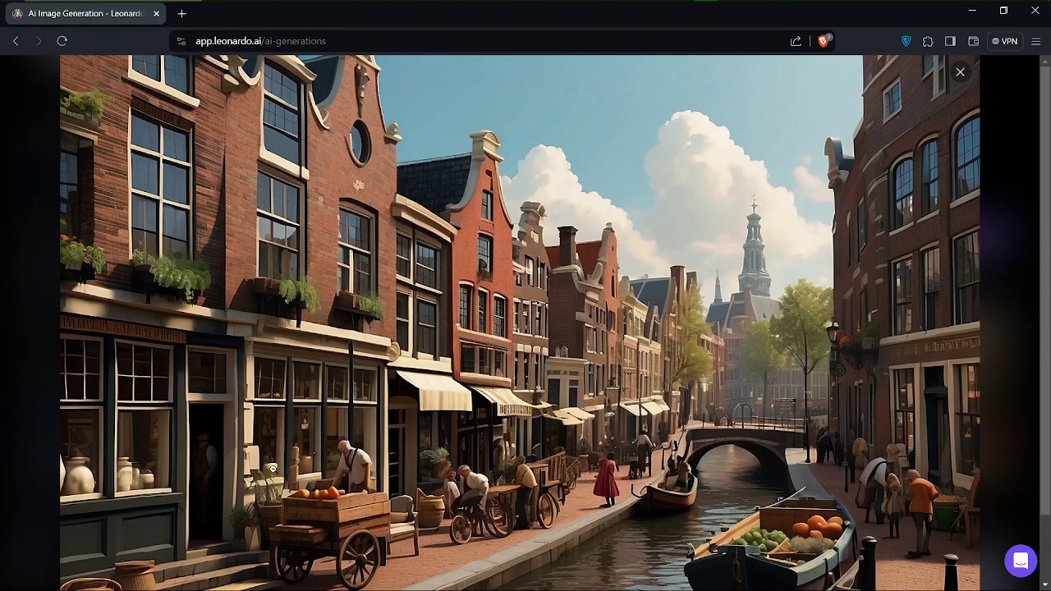
{"action": "scroll", "coordinate": [715, 507], "scroll_direction": "down", "scroll_amount": 2}
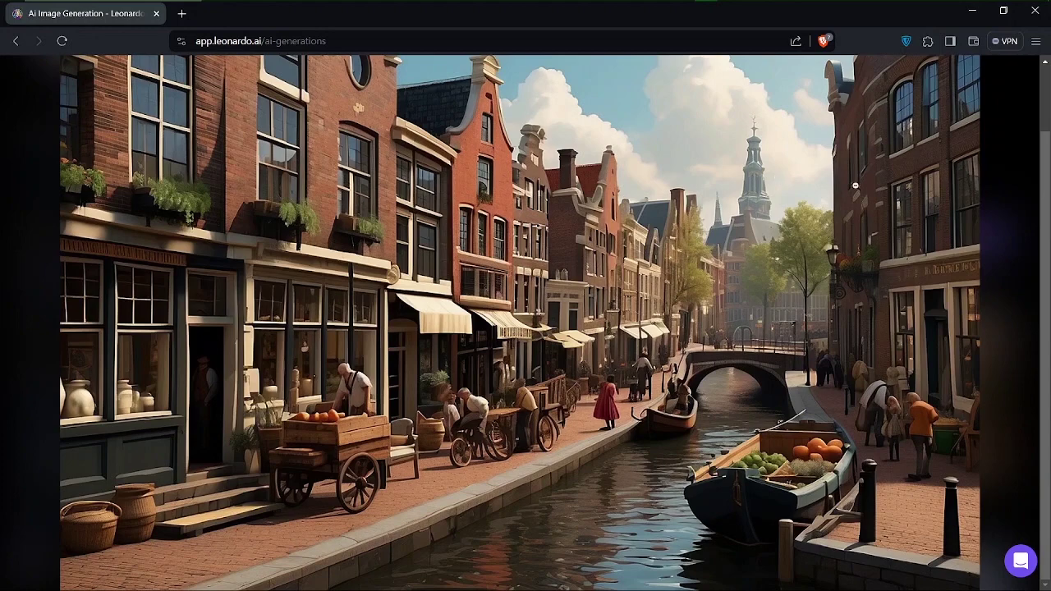
Close the canal scene and view the second Amsterdam image, the street with the horse cart, enlarged to full size.
{"action": "left_click", "coordinate": [855, 185]}
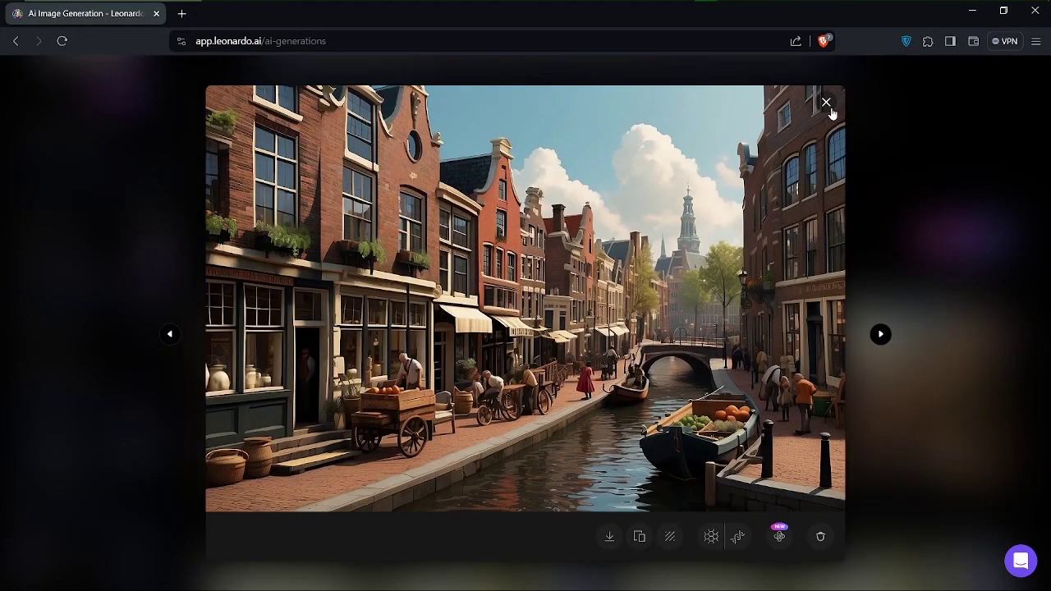
{"action": "left_click", "coordinate": [827, 102]}
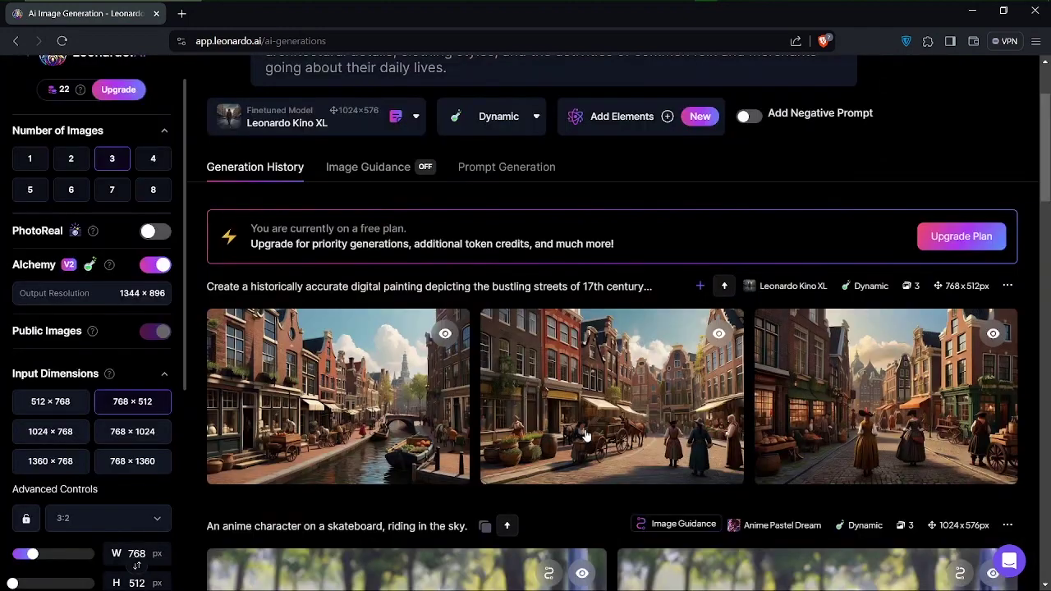
{"action": "left_click", "coordinate": [680, 409]}
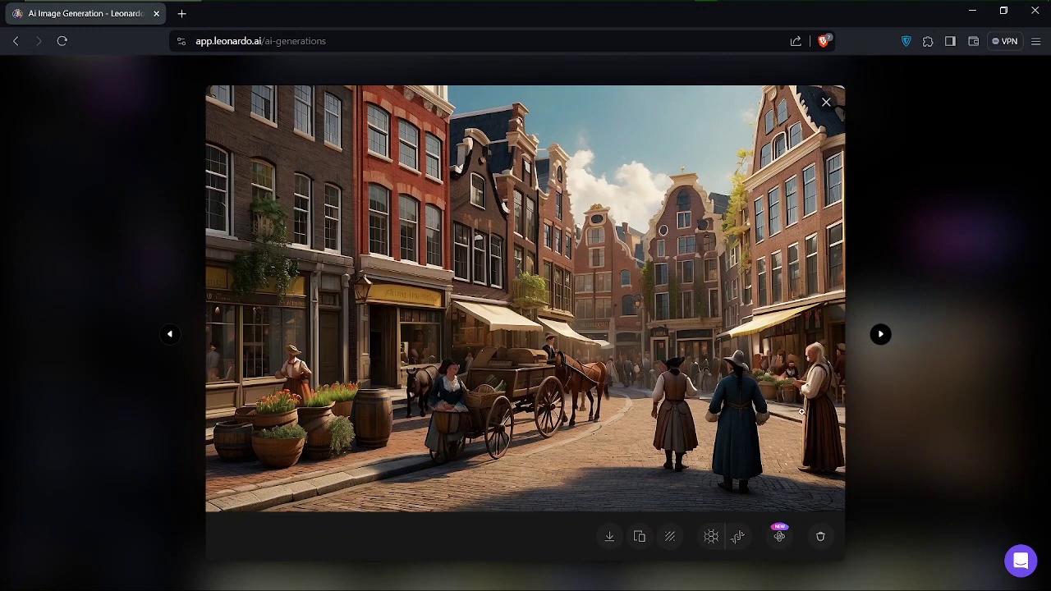
{"action": "left_click", "coordinate": [815, 361]}
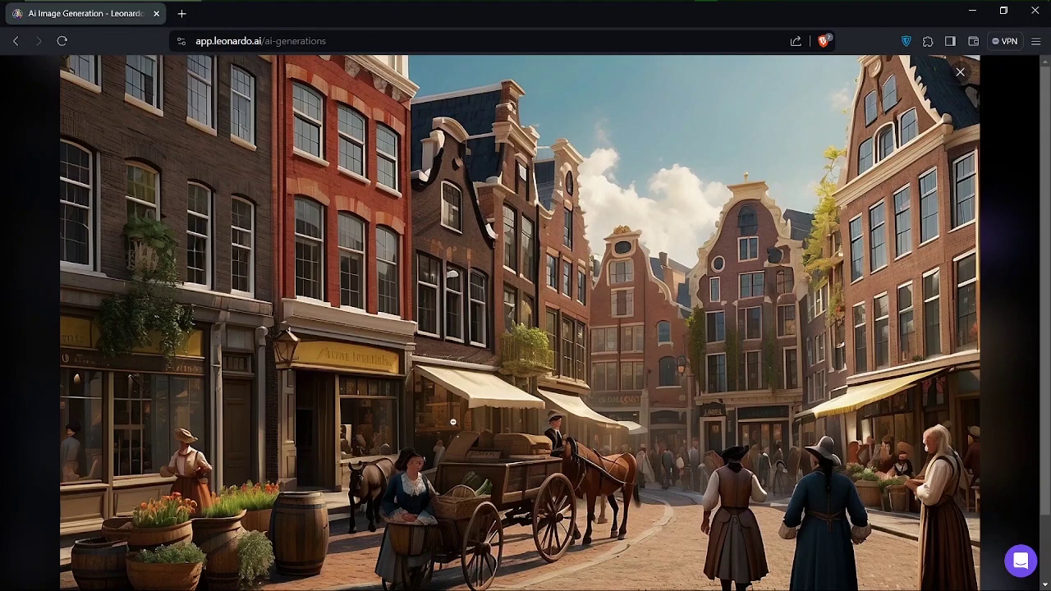
{"action": "left_click", "coordinate": [960, 72]}
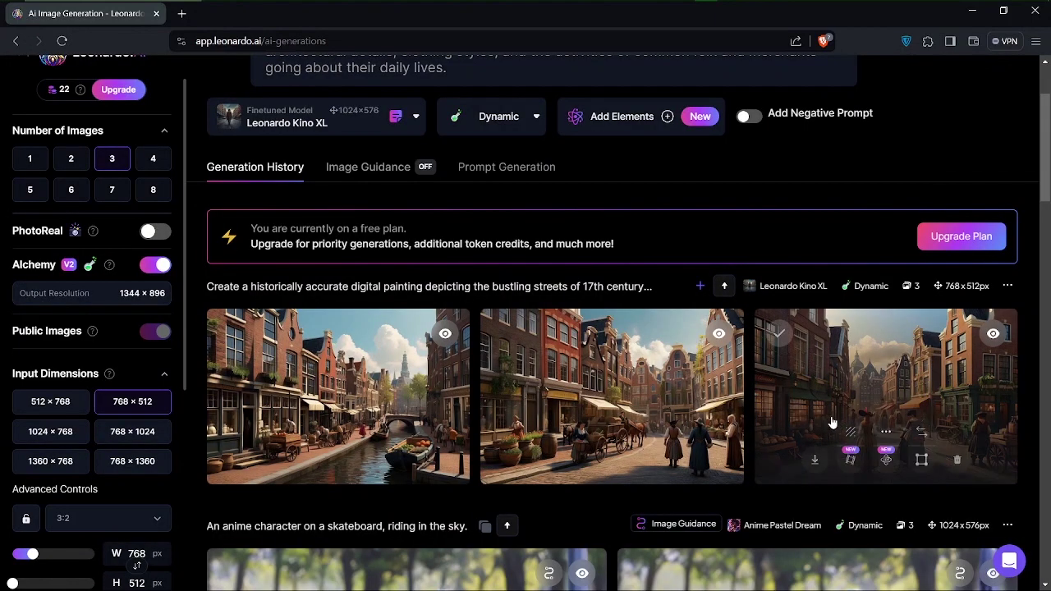
View the third Amsterdam image, the street with two women in long dresses, enlarged to full size and close it.
{"action": "left_click", "coordinate": [871, 382]}
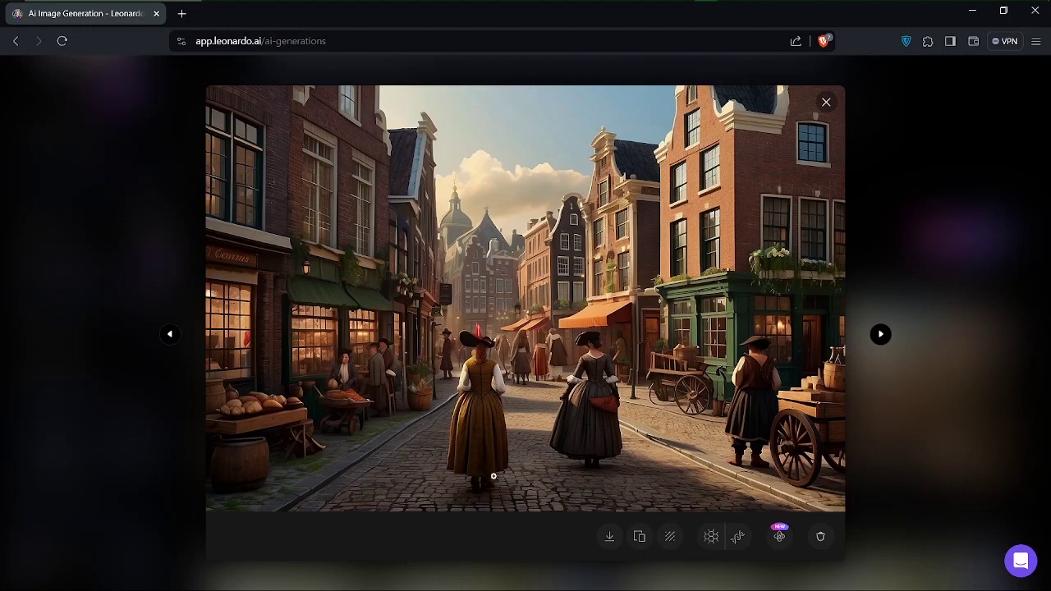
{"action": "left_click", "coordinate": [477, 373]}
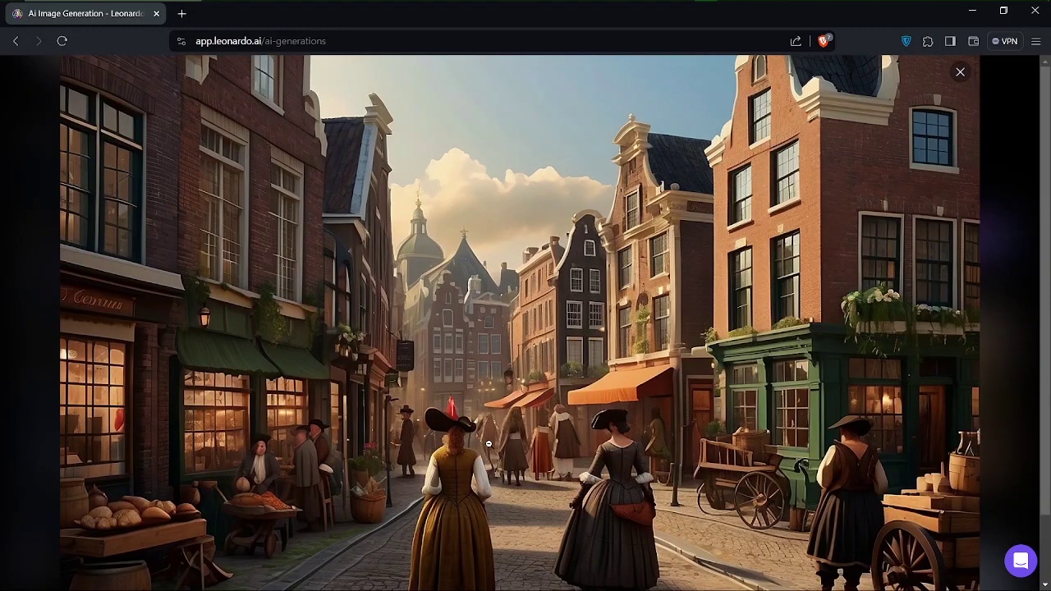
{"action": "scroll", "coordinate": [489, 445], "scroll_direction": "down", "scroll_amount": 1}
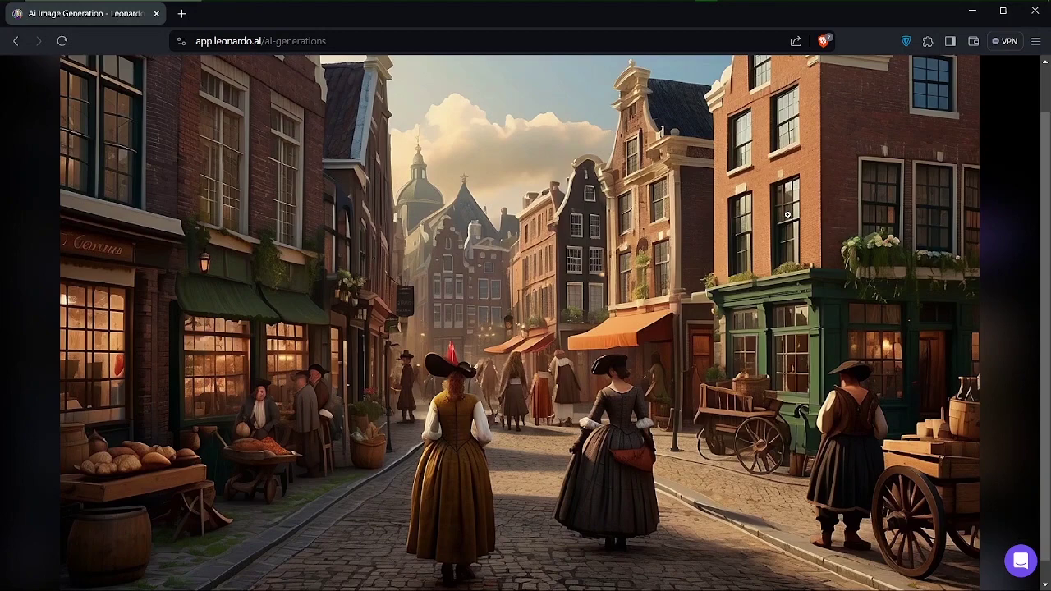
{"action": "key", "text": "Escape"}
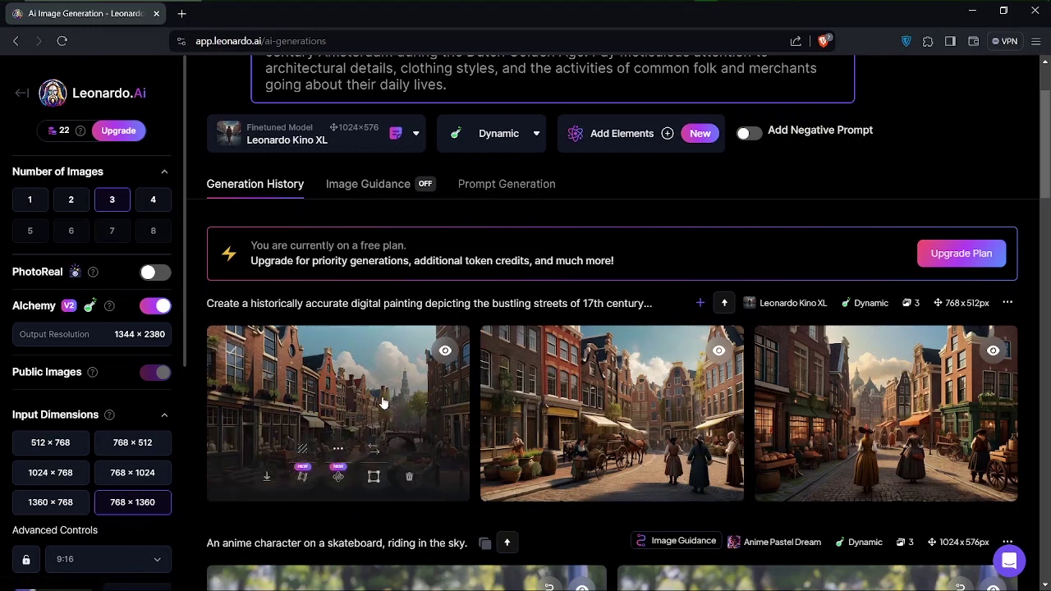
Review the three Amsterdam images together with the prompt text and the image count, PhotoReal, Alchemy and input dimension settings.
{"action": "scroll", "coordinate": [619, 410], "scroll_direction": "down", "scroll_amount": 1}
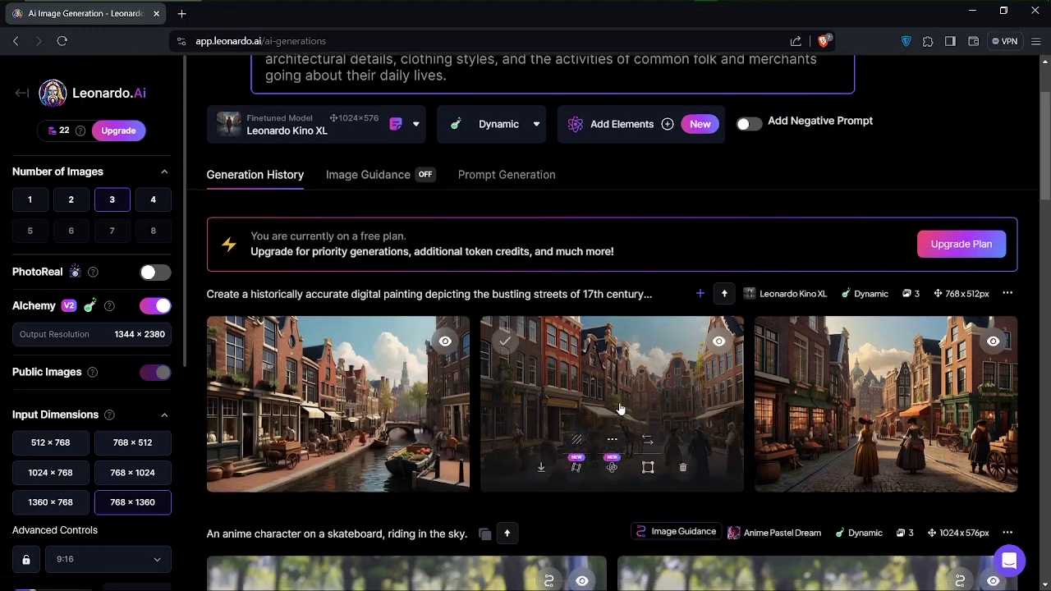
{"action": "scroll", "coordinate": [619, 434], "scroll_direction": "up", "scroll_amount": 1}
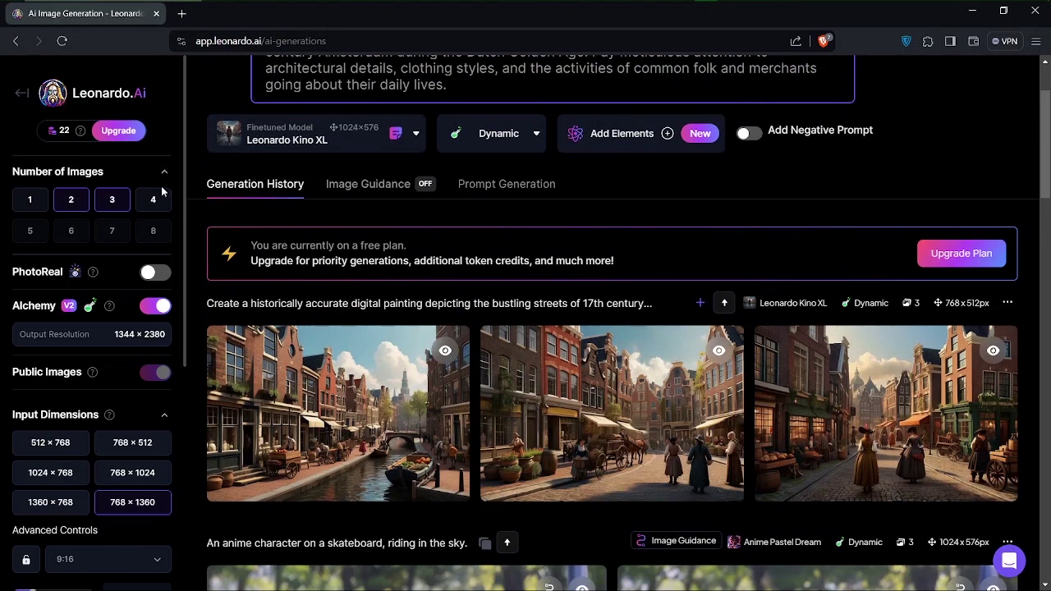
{"action": "scroll", "coordinate": [268, 230], "scroll_direction": "up", "scroll_amount": 1}
{"action": "scroll", "coordinate": [266, 229], "scroll_direction": "up", "scroll_amount": 1}
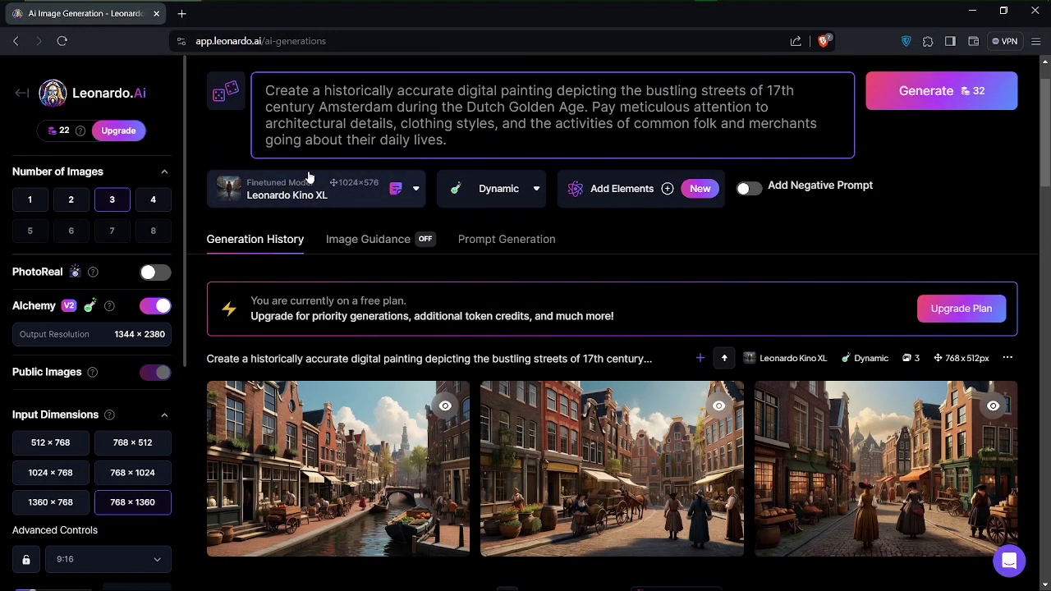
{"action": "left_click_drag", "start_coordinate": [266, 95], "coordinate": [504, 142]}
{"action": "left_click", "coordinate": [504, 143]}
{"action": "left_click", "coordinate": [584, 256]}
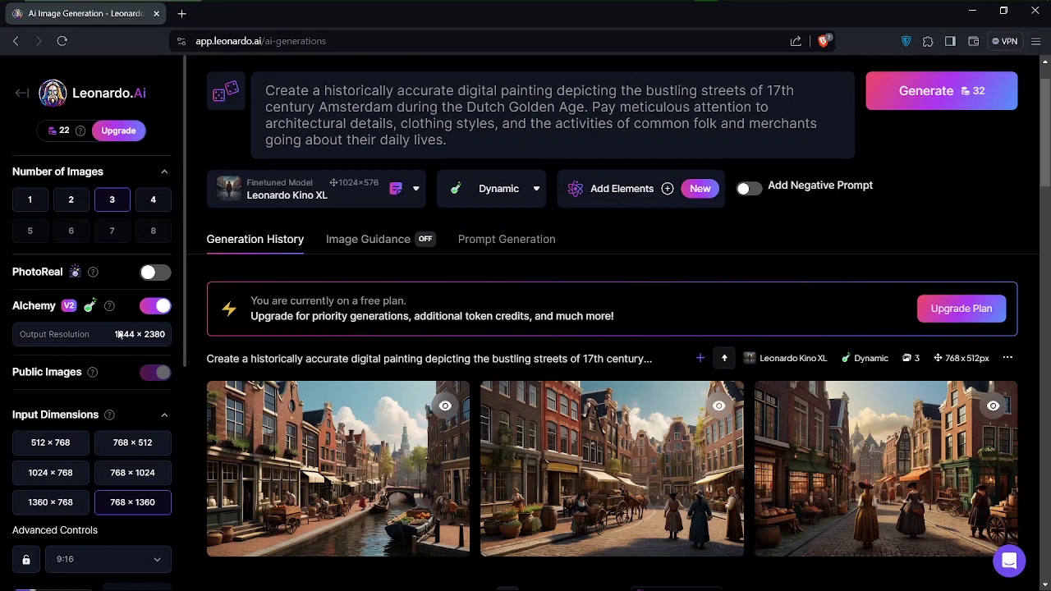
{"action": "mouse_move", "coordinate": [263, 501]}
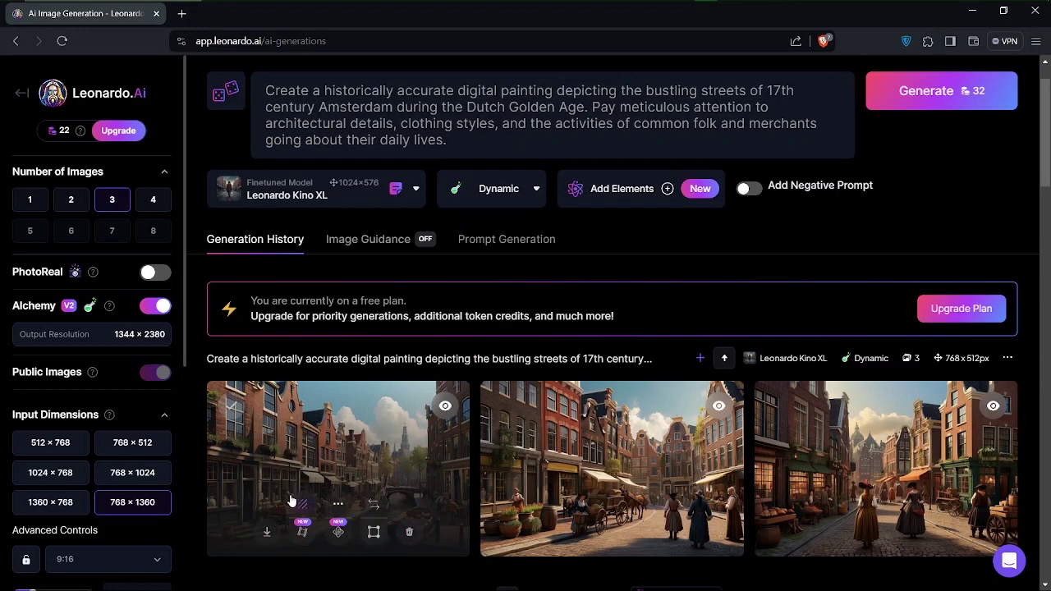
{"action": "mouse_move", "coordinate": [316, 430]}
{"action": "scroll", "coordinate": [246, 344], "scroll_direction": "up", "scroll_amount": 2}
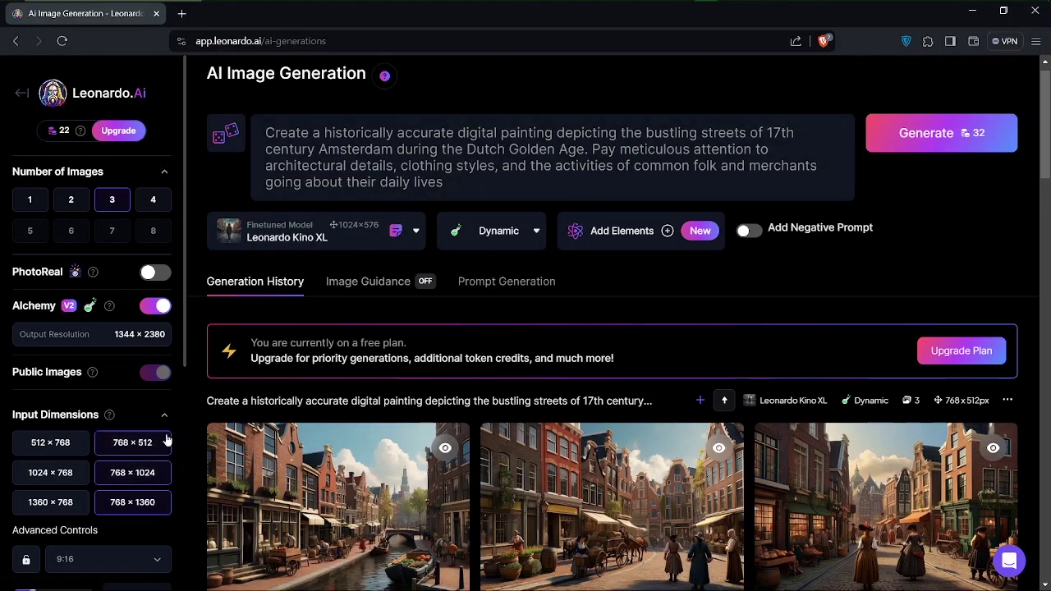
{"action": "scroll", "coordinate": [247, 476], "scroll_direction": "down", "scroll_amount": 2}
{"action": "scroll", "coordinate": [451, 506], "scroll_direction": "up", "scroll_amount": 2}
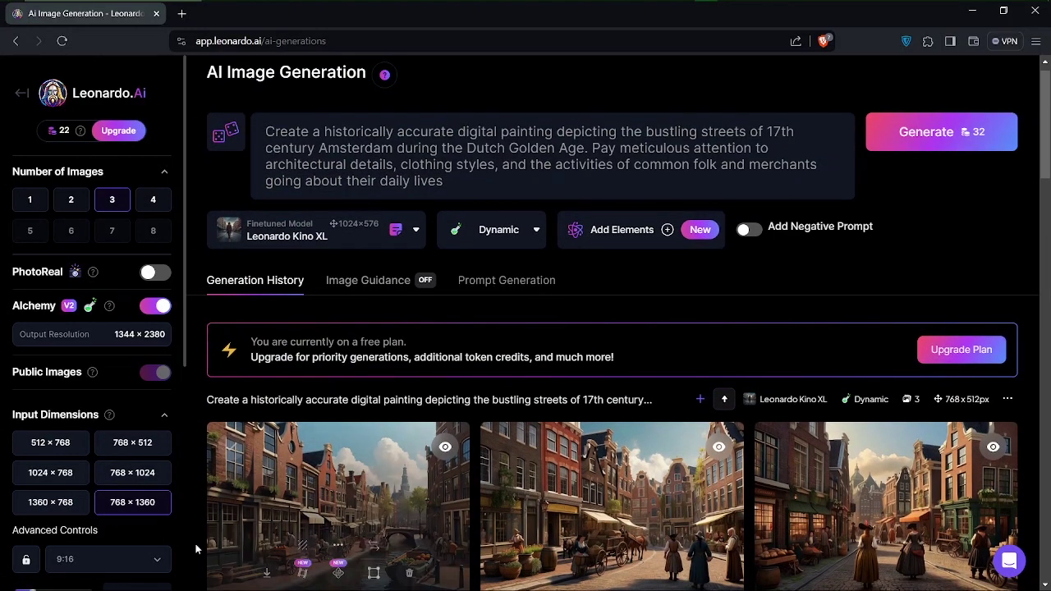
{"action": "scroll", "coordinate": [91, 493], "scroll_direction": "down", "scroll_amount": 3}
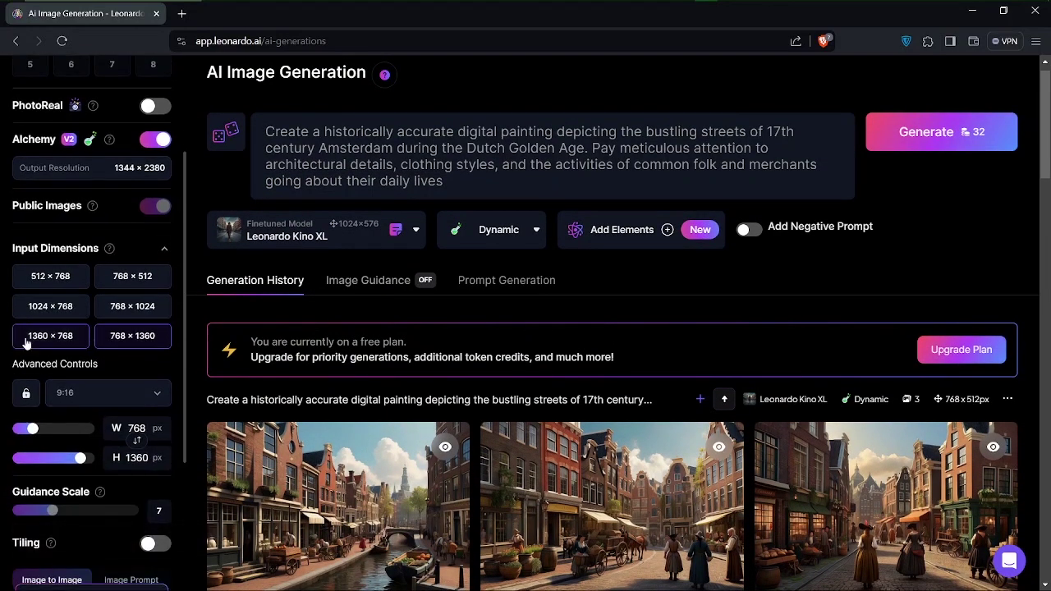
{"action": "scroll", "coordinate": [25, 343], "scroll_direction": "up", "scroll_amount": 2}
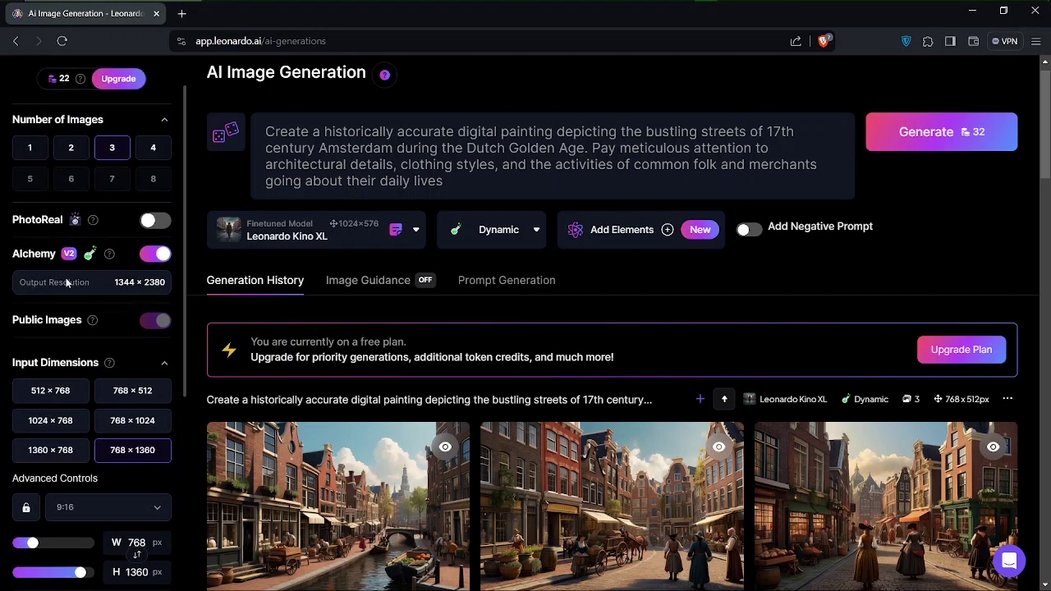
Generate a single image from the 17th century Amsterdam prompt with PhotoReal turned on.
{"action": "scroll", "coordinate": [73, 274], "scroll_direction": "up", "scroll_amount": 1}
{"action": "left_click", "coordinate": [29, 197]}
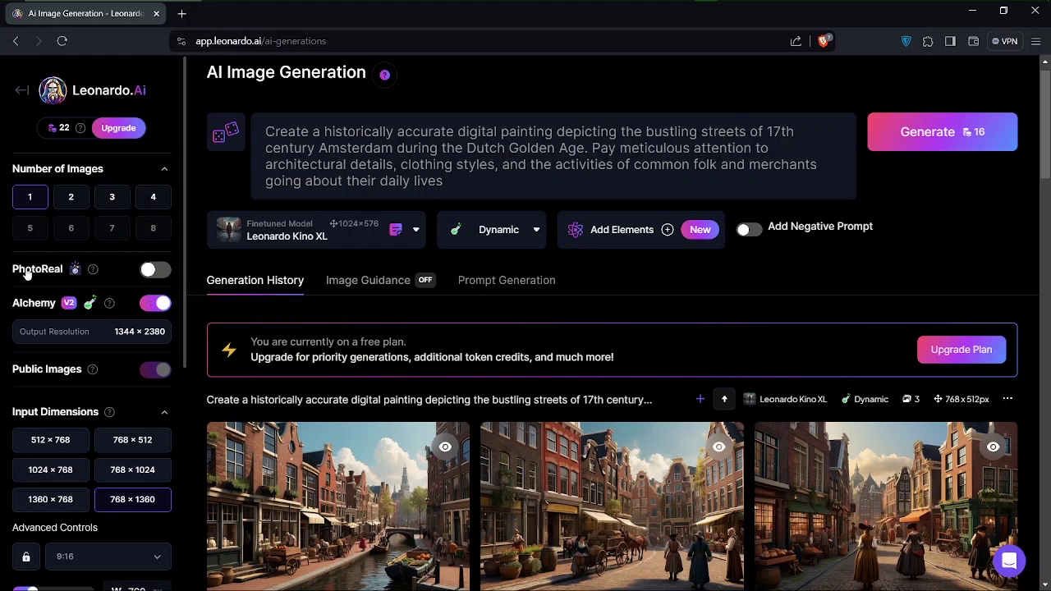
{"action": "left_click", "coordinate": [149, 269]}
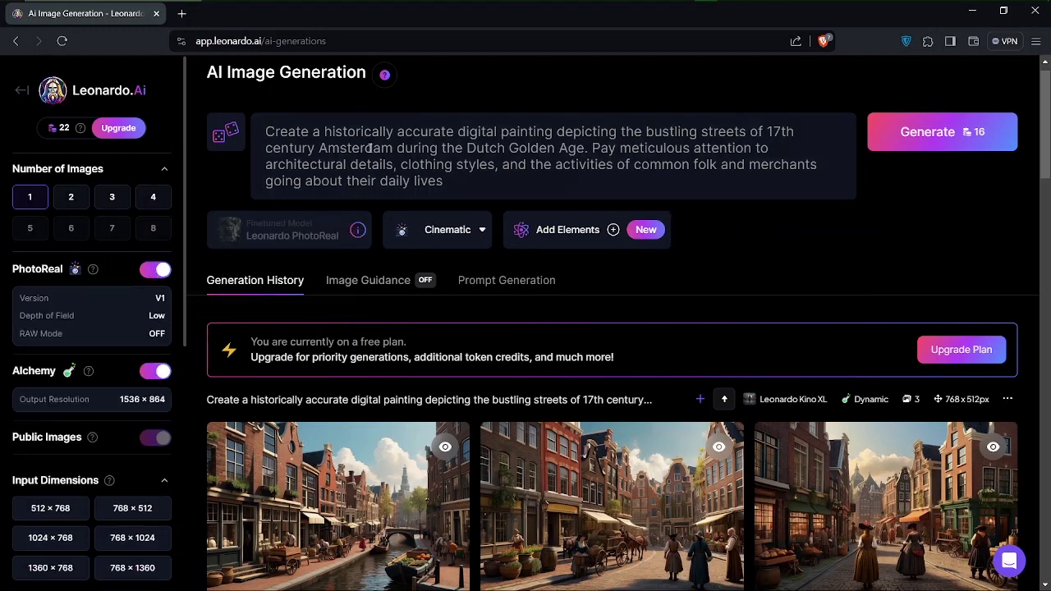
{"action": "left_click", "coordinate": [252, 133]}
{"action": "left_click_drag", "start_coordinate": [448, 182], "coordinate": [261, 131]}
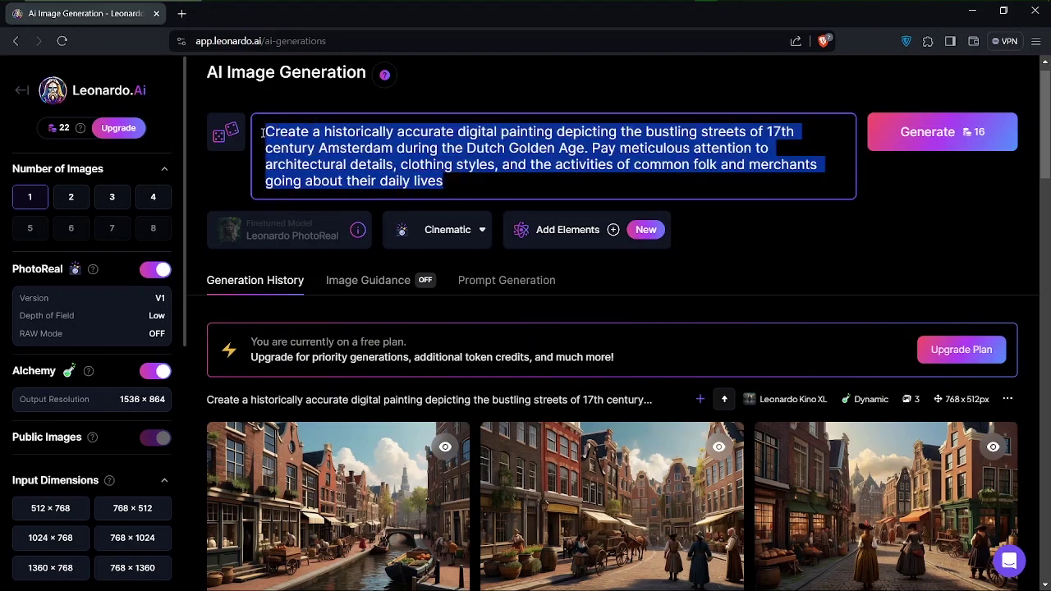
{"action": "left_click", "coordinate": [371, 282]}
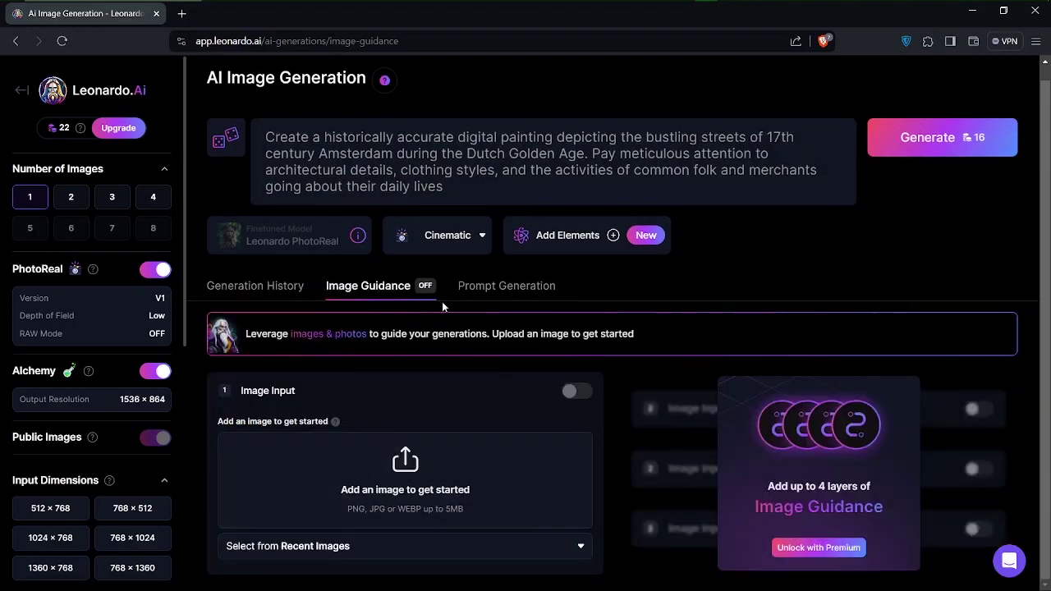
{"action": "left_click", "coordinate": [928, 140]}
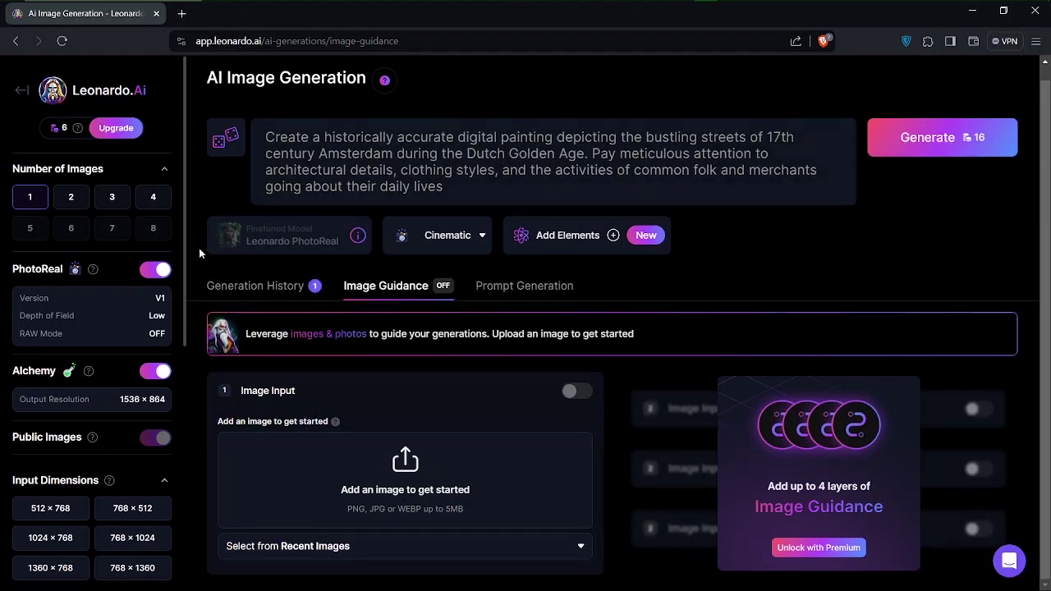
Turn PhotoReal off and return to the generation history.
{"action": "left_click", "coordinate": [155, 269]}
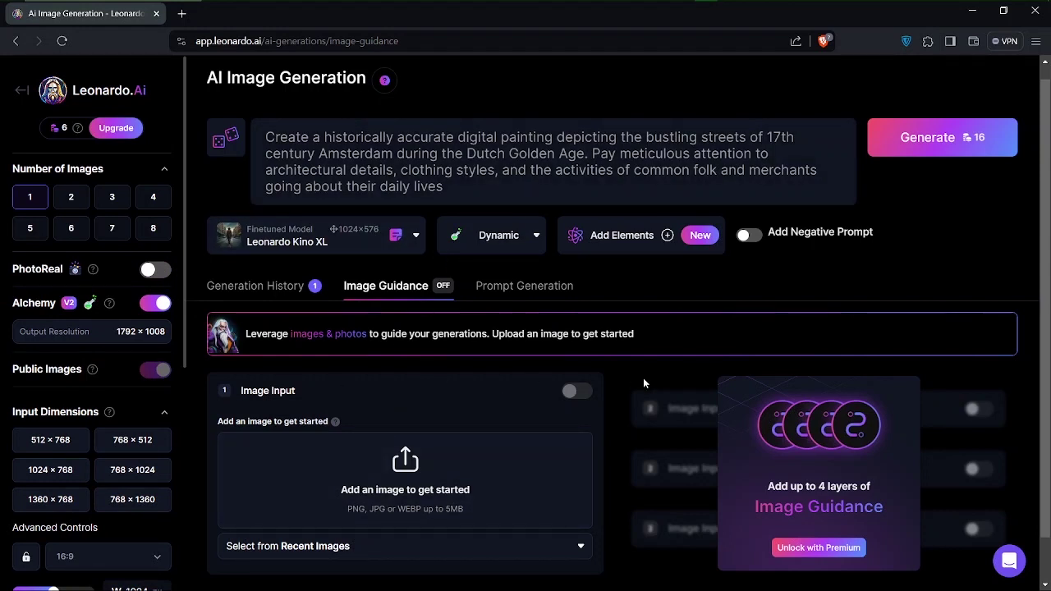
{"action": "scroll", "coordinate": [643, 383], "scroll_direction": "down", "scroll_amount": 1}
{"action": "scroll", "coordinate": [570, 351], "scroll_direction": "up", "scroll_amount": 2}
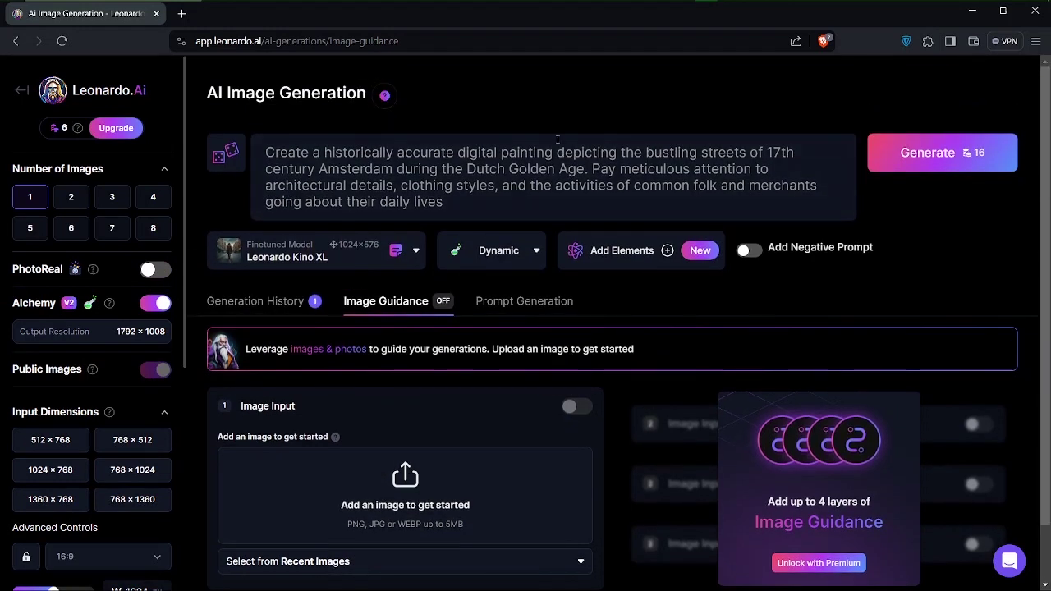
{"action": "left_click", "coordinate": [272, 310]}
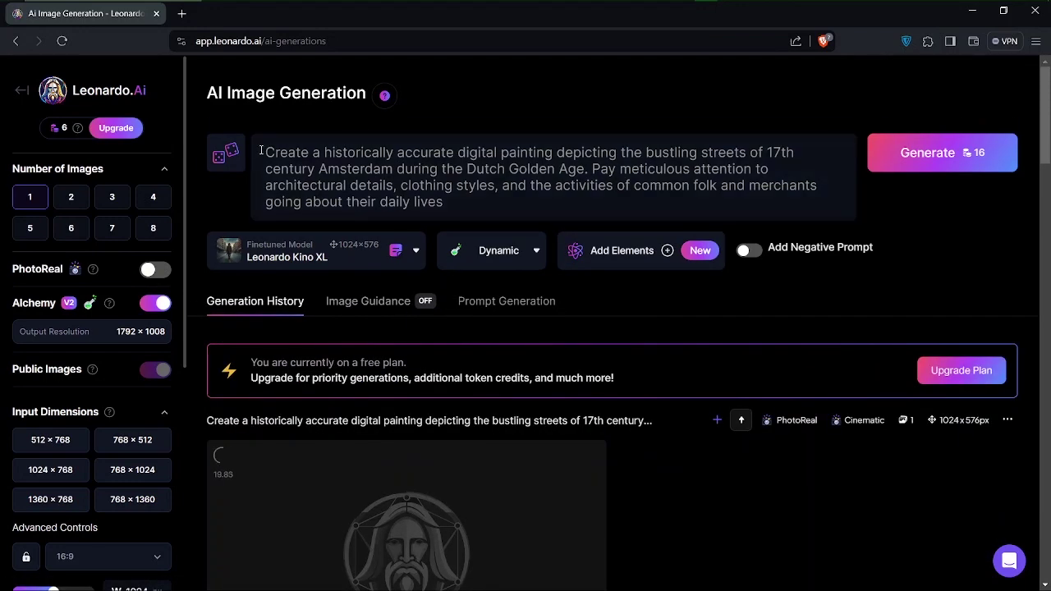
Compare the new PhotoReal Cinematic image with the three Leonardo Kino XL images and the prompt they share.
{"action": "left_click_drag", "start_coordinate": [260, 150], "coordinate": [462, 199]}
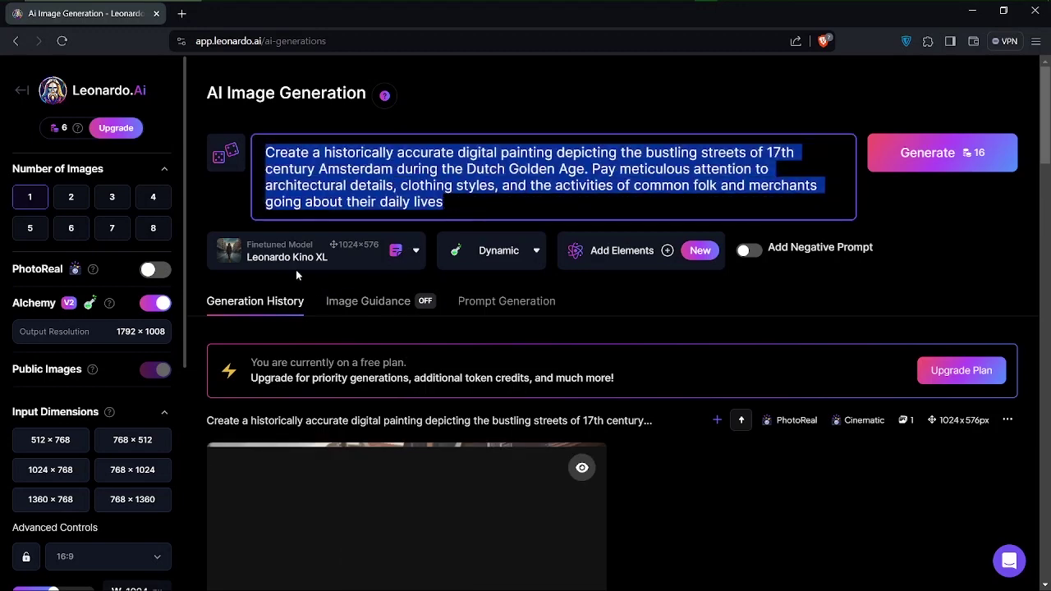
{"action": "scroll", "coordinate": [329, 505], "scroll_direction": "down", "scroll_amount": 1}
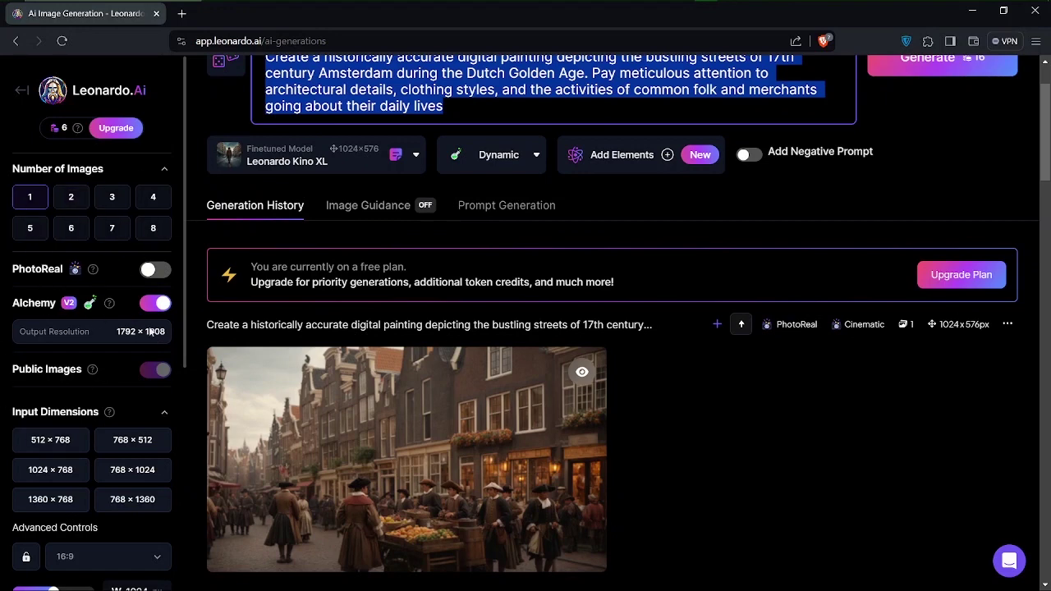
{"action": "scroll", "coordinate": [743, 327], "scroll_direction": "up", "scroll_amount": 1}
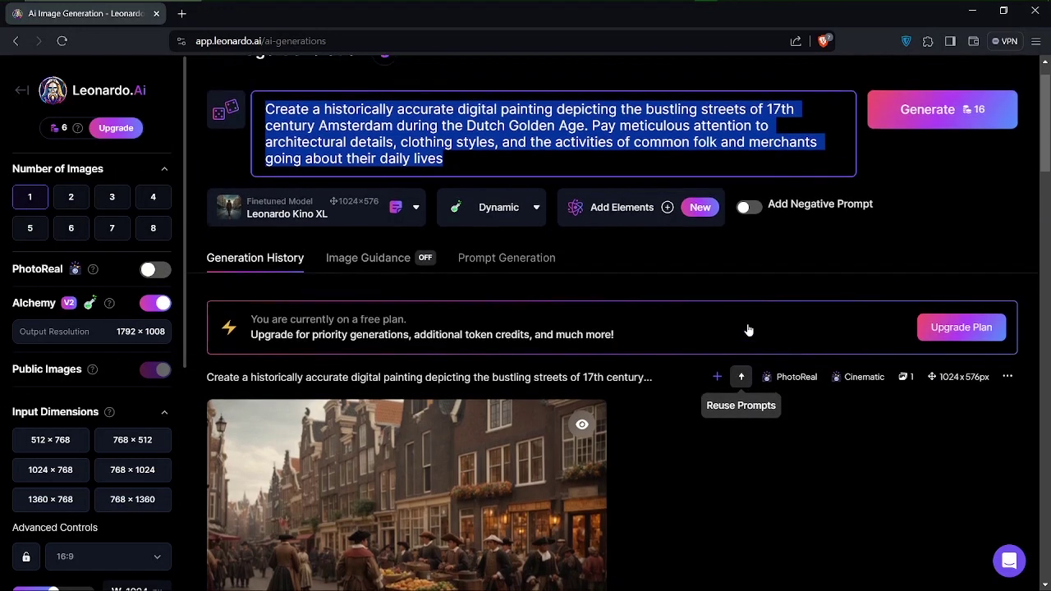
{"action": "scroll", "coordinate": [739, 382], "scroll_direction": "down", "scroll_amount": 2}
{"action": "scroll", "coordinate": [822, 394], "scroll_direction": "down", "scroll_amount": 2}
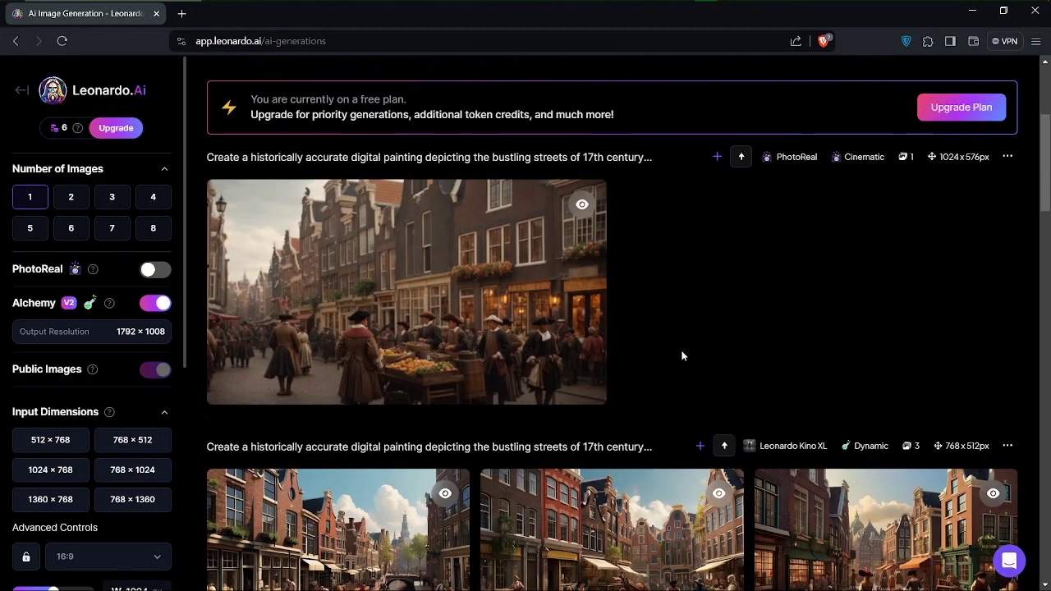
{"action": "scroll", "coordinate": [443, 337], "scroll_direction": "up", "scroll_amount": 1}
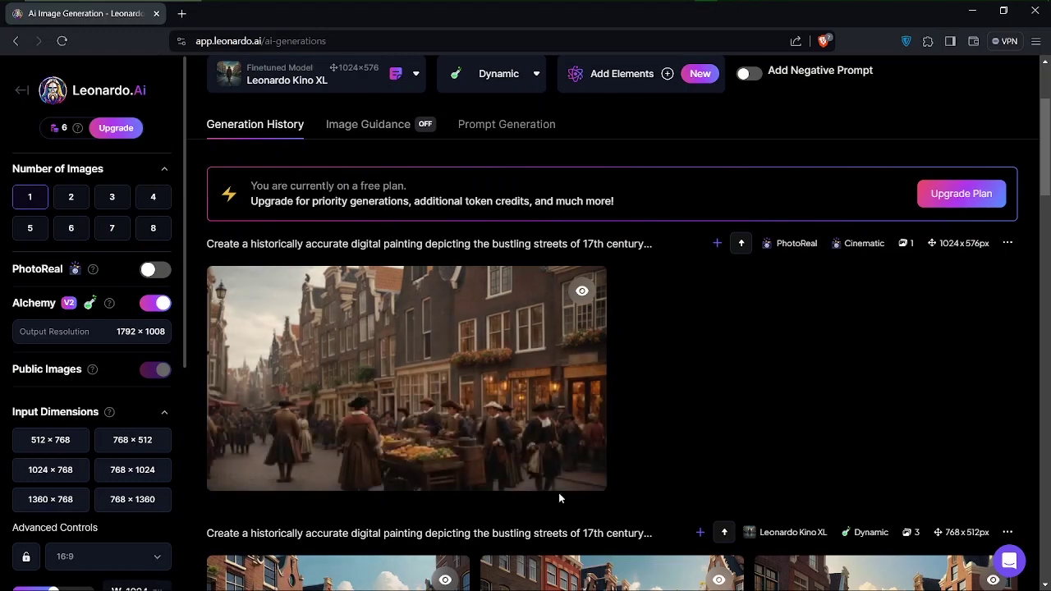
{"action": "scroll", "coordinate": [751, 554], "scroll_direction": "down", "scroll_amount": 5}
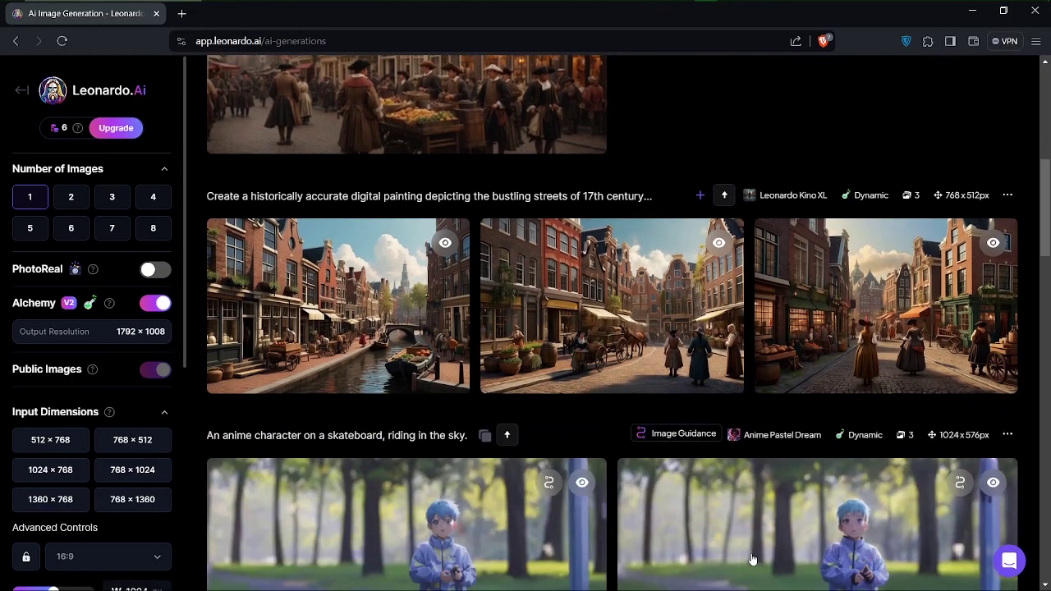
{"action": "scroll", "coordinate": [751, 558], "scroll_direction": "up", "scroll_amount": 2}
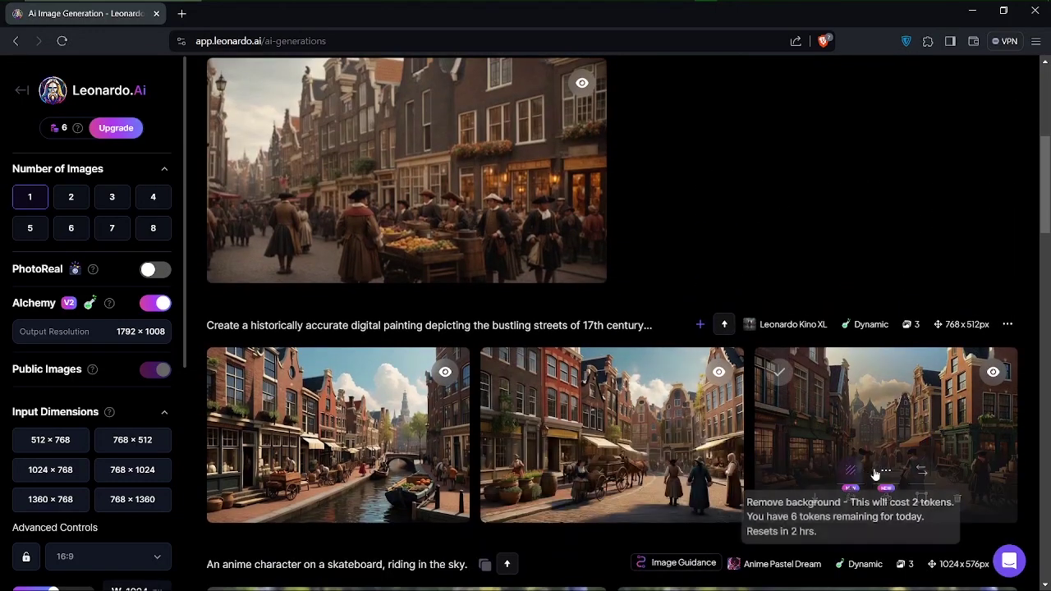
{"action": "scroll", "coordinate": [786, 113], "scroll_direction": "up", "scroll_amount": 3}
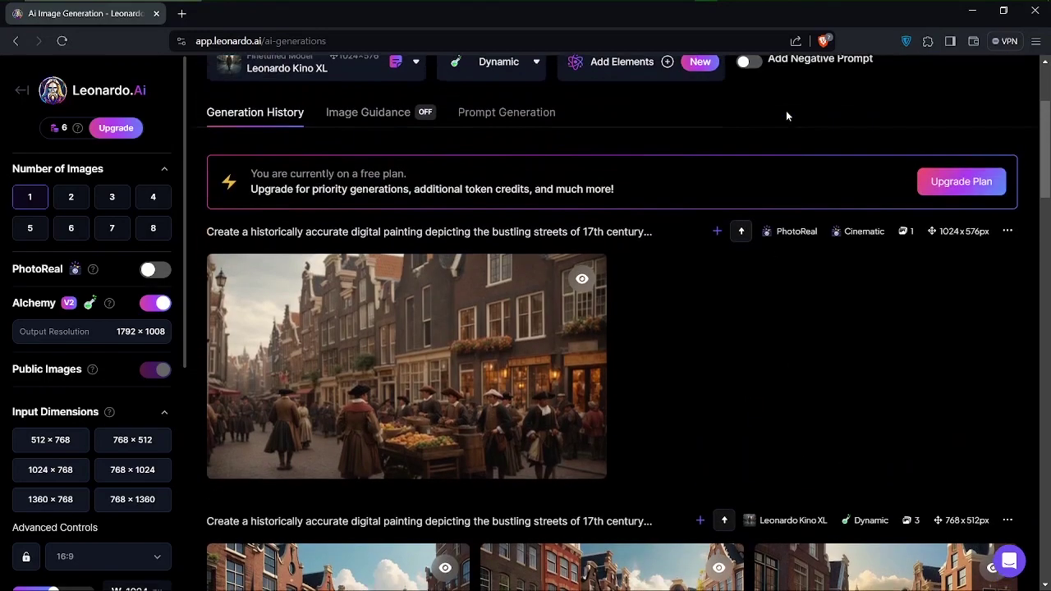
{"action": "left_click", "coordinate": [741, 251]}
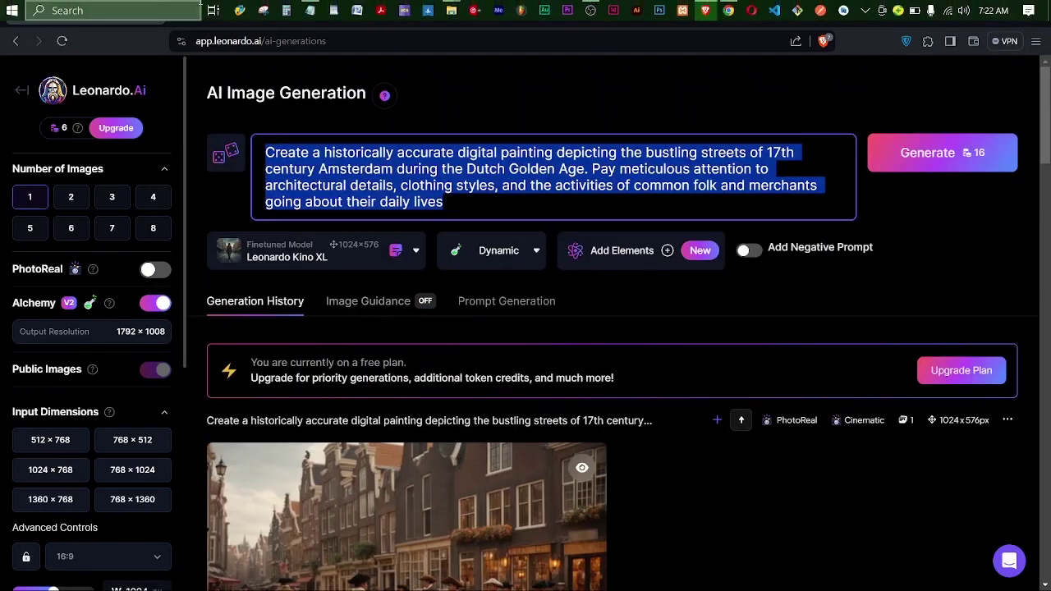
Switch to Notepad and review the five detailed prompts for Leonardo AI, from Historical Recreation to Medieval Battle.
{"action": "left_click", "coordinate": [309, 9]}
{"action": "left_click", "coordinate": [63, 133]}
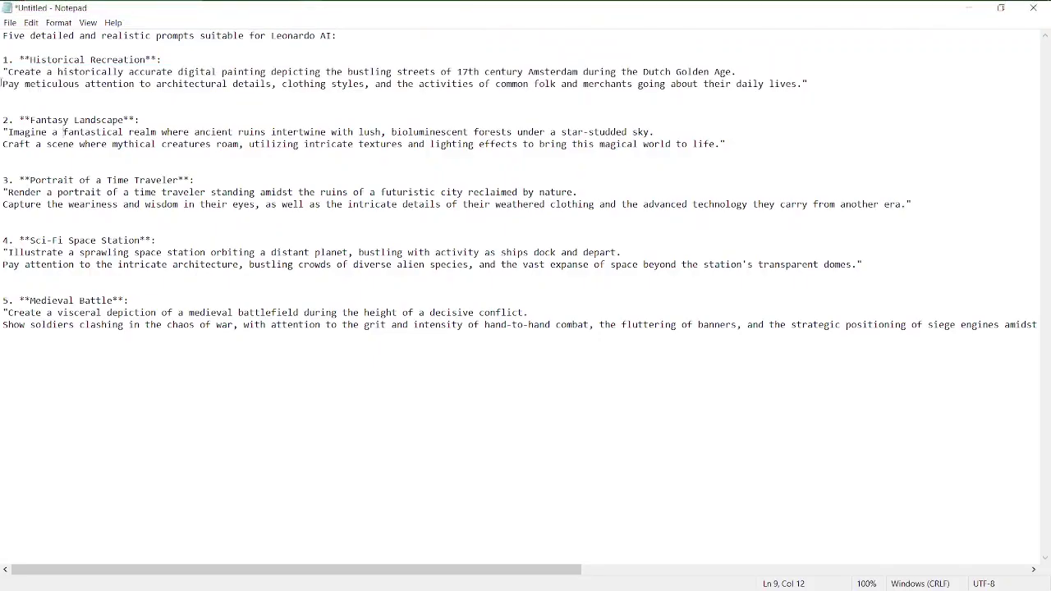
{"action": "left_click_drag", "start_coordinate": [19, 63], "coordinate": [127, 338]}
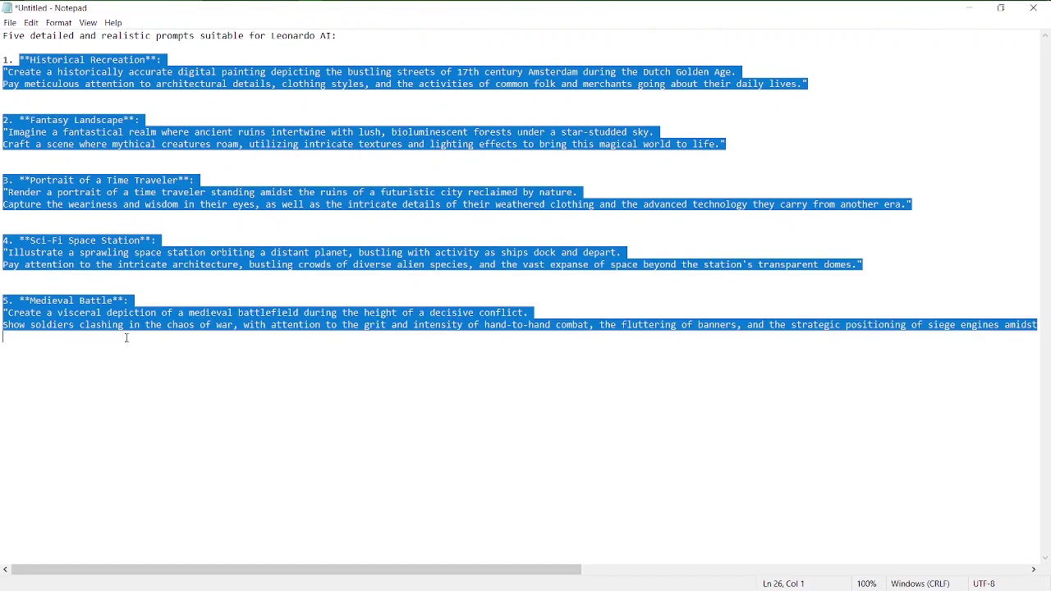
{"action": "left_click", "coordinate": [368, 219]}
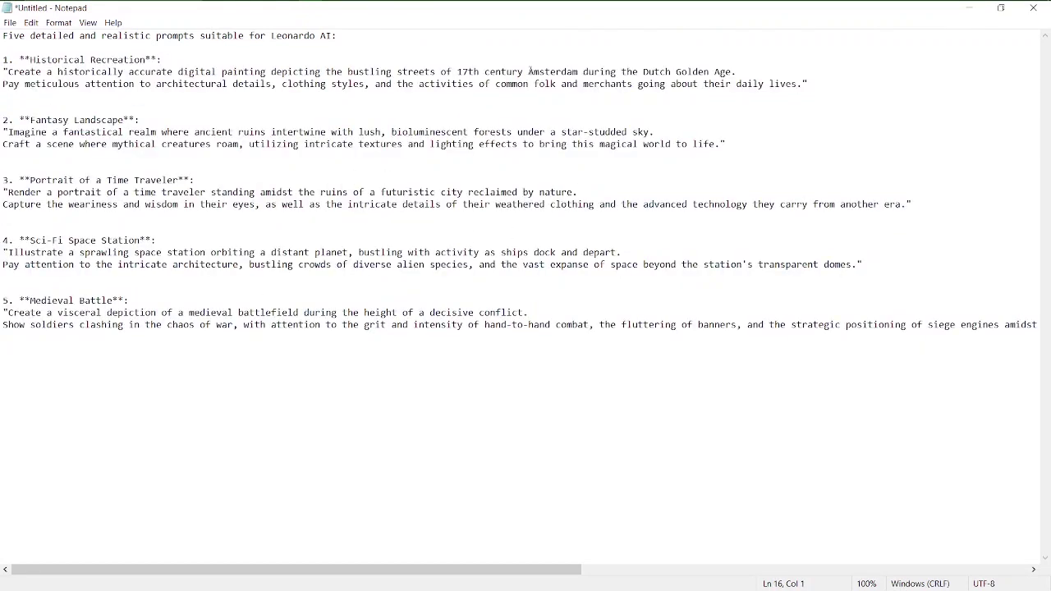
Return to Leonardo.Ai in the browser and select the entire 17th century Amsterdam prompt text.
{"action": "mouse_move", "coordinate": [662, 5]}
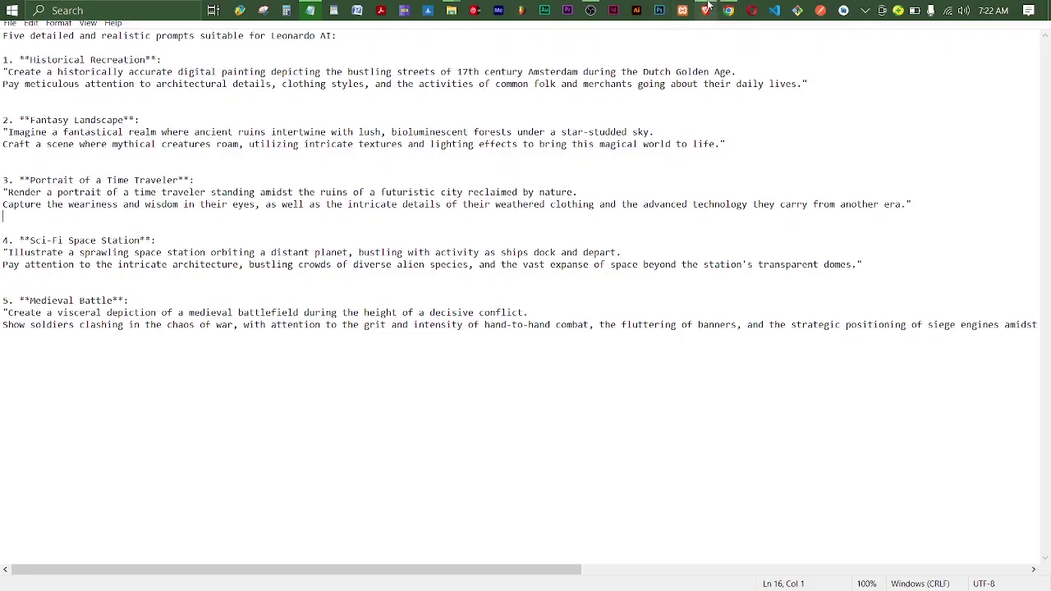
{"action": "left_click", "coordinate": [706, 10]}
{"action": "left_click", "coordinate": [569, 200]}
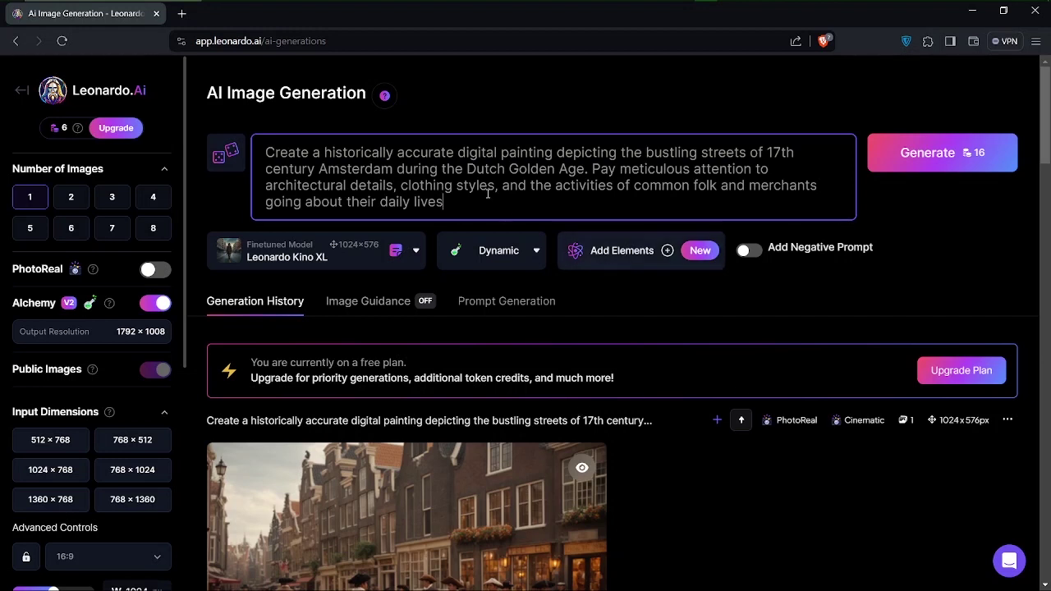
{"action": "left_click_drag", "start_coordinate": [458, 199], "coordinate": [195, 148]}
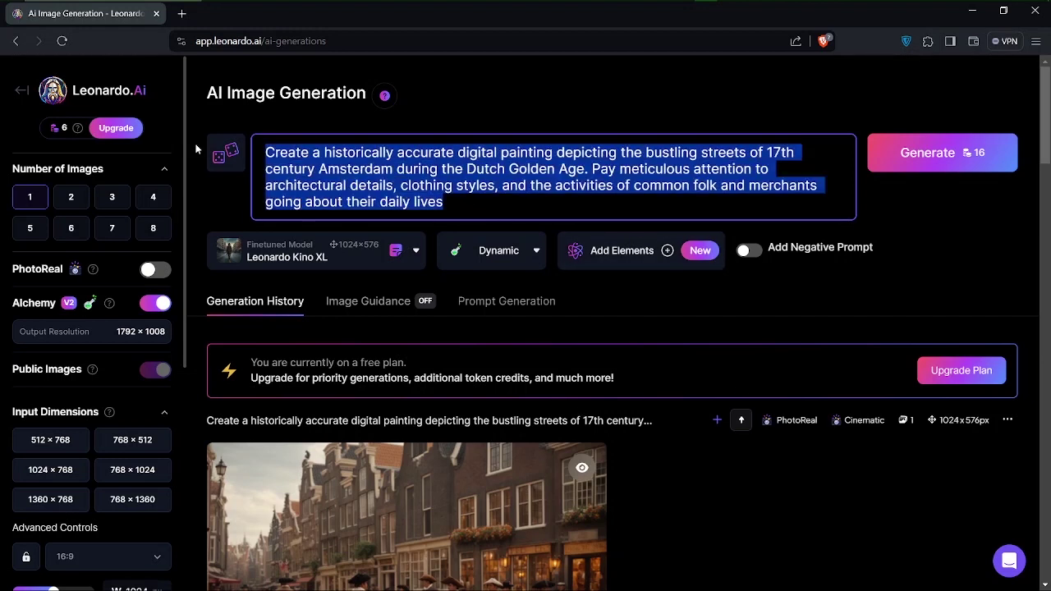